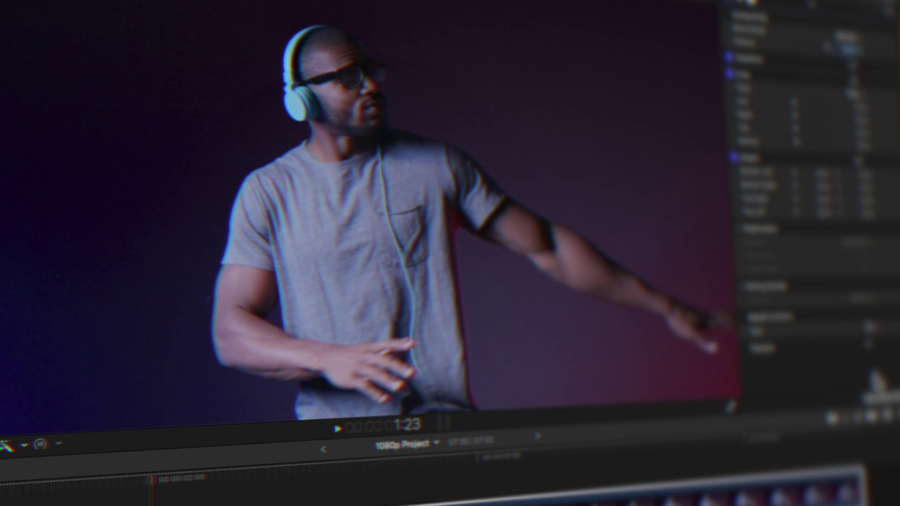
Open the library event that shows the 1080 and 4K MPEG-4 clips in the browser.
{"action": "left_click", "coordinate": [873, 333]}
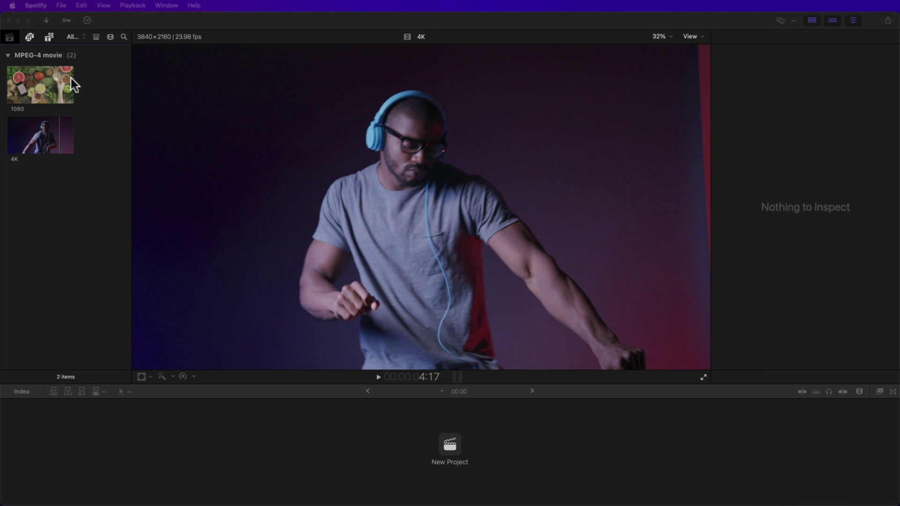
Create a 1080p HD project named '1080p Project' and drop the 4K clip into its timeline.
{"action": "left_click", "coordinate": [41, 86]}
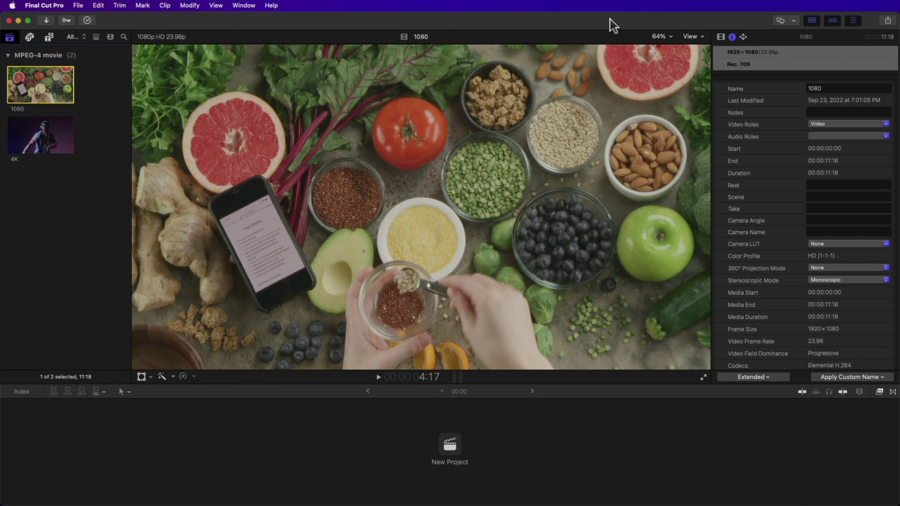
{"action": "left_click", "coordinate": [62, 136]}
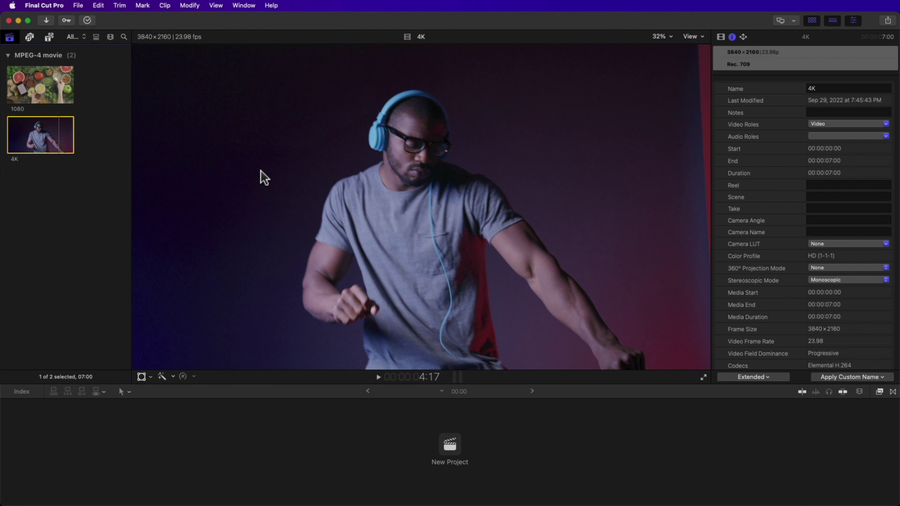
{"action": "key", "text": "super+n"}
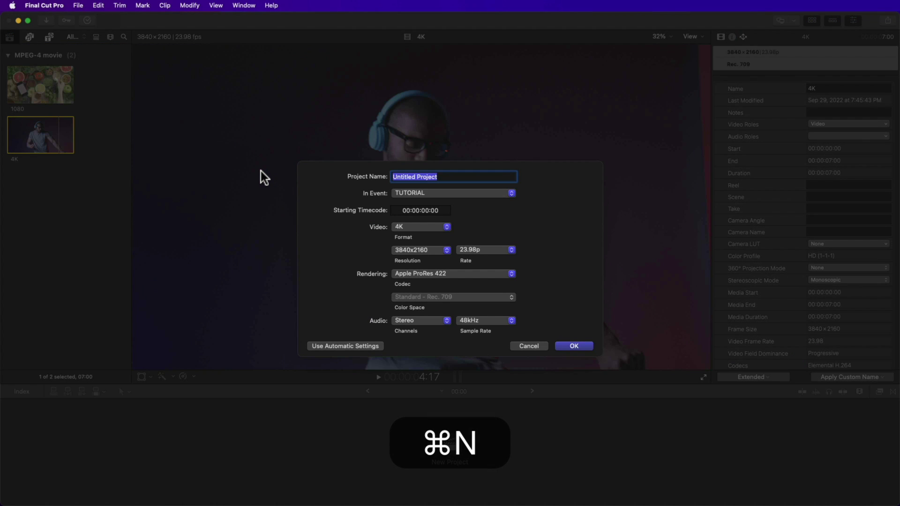
{"action": "type", "text": "1080"}
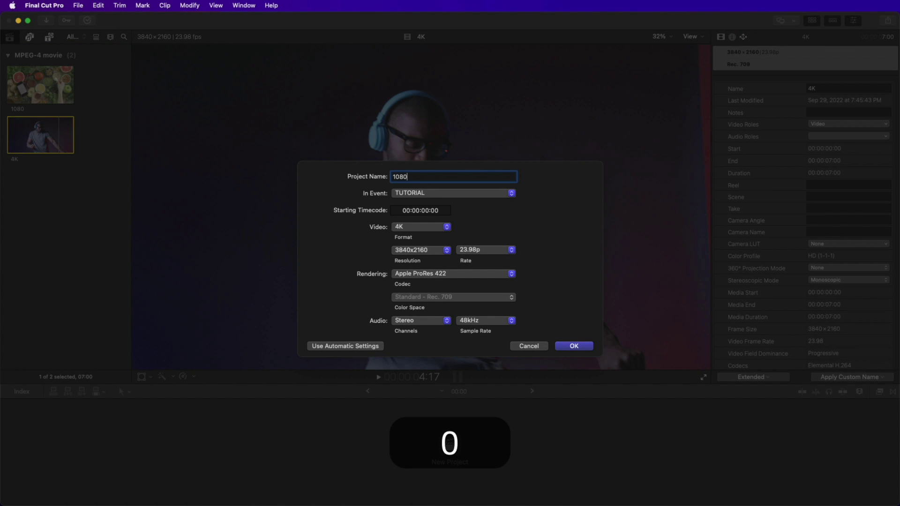
{"action": "type", "text": "p Project"}
{"action": "left_click_drag", "start_coordinate": [412, 221], "coordinate": [418, 164]}
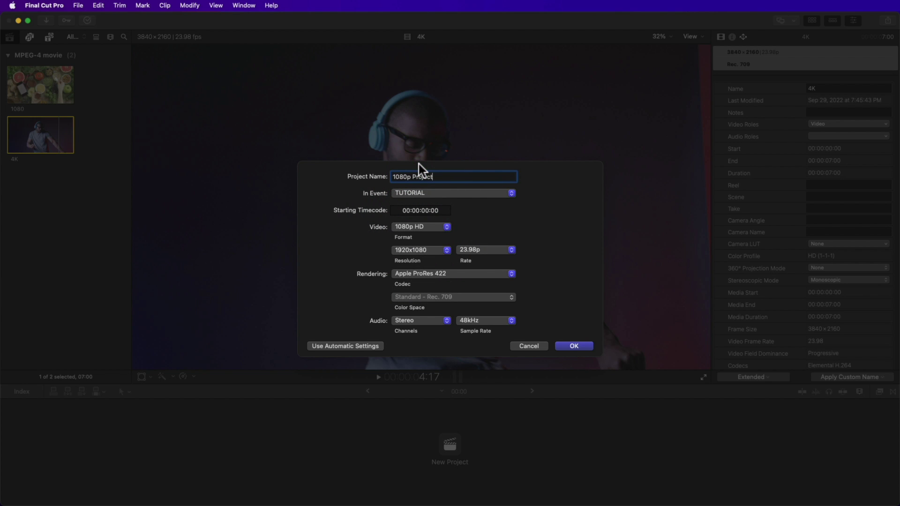
{"action": "left_click", "coordinate": [573, 347]}
{"action": "left_click_drag", "start_coordinate": [32, 192], "coordinate": [44, 449]}
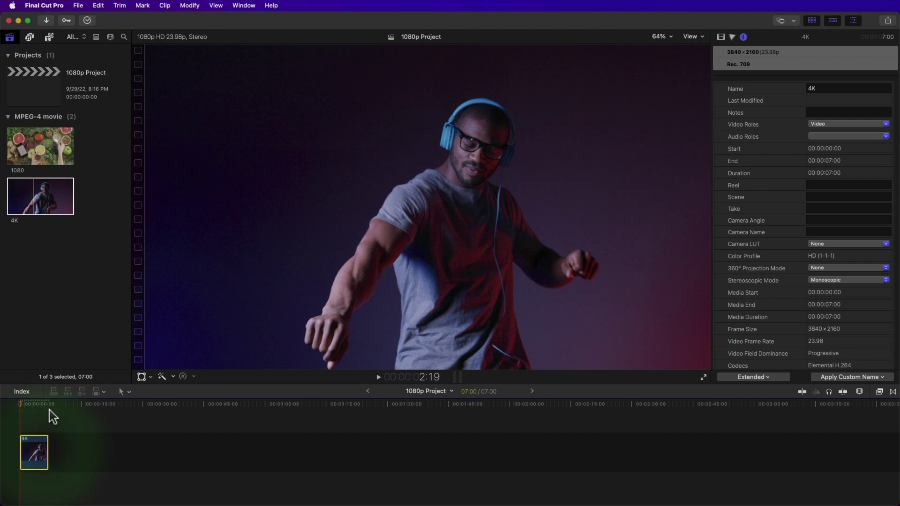
Fit the timeline view to the clip and confirm the clip's Spatial Conform stays Fit.
{"action": "key", "text": "shift+z"}
{"action": "left_click", "coordinate": [849, 317]}
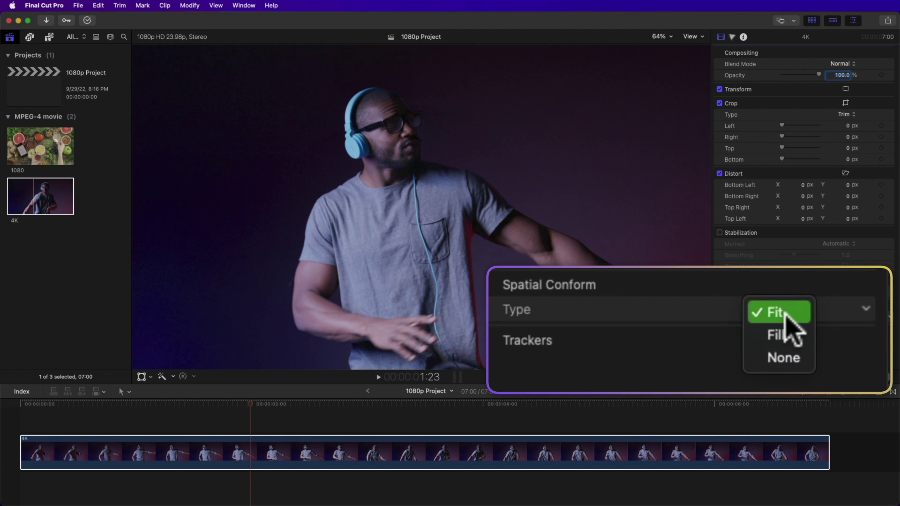
{"action": "left_click", "coordinate": [849, 317]}
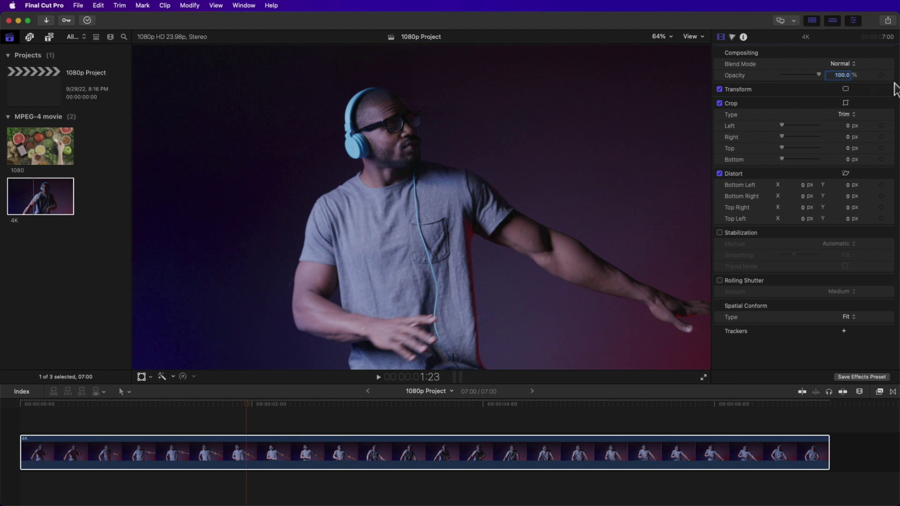
Punch the 4K clip in to 200% scale and reposition it with the viewer's Transform control.
{"action": "left_click", "coordinate": [880, 88]}
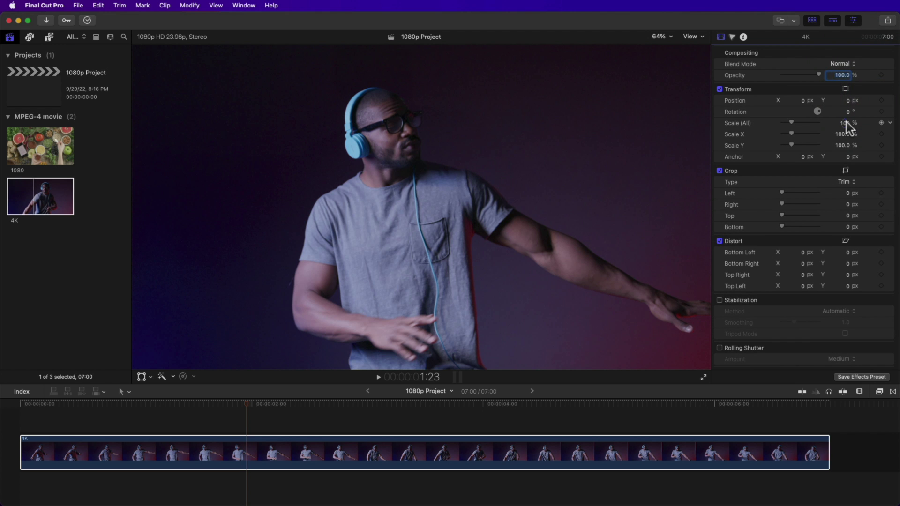
{"action": "mouse_move", "coordinate": [847, 125]}
{"action": "left_mouse_down"}
{"action": "mouse_move", "coordinate": [846, 101]}
{"action": "mouse_move", "coordinate": [804, 86]}
{"action": "mouse_move", "coordinate": [804, 101]}
{"action": "mouse_move", "coordinate": [855, 109]}
{"action": "left_mouse_up"}
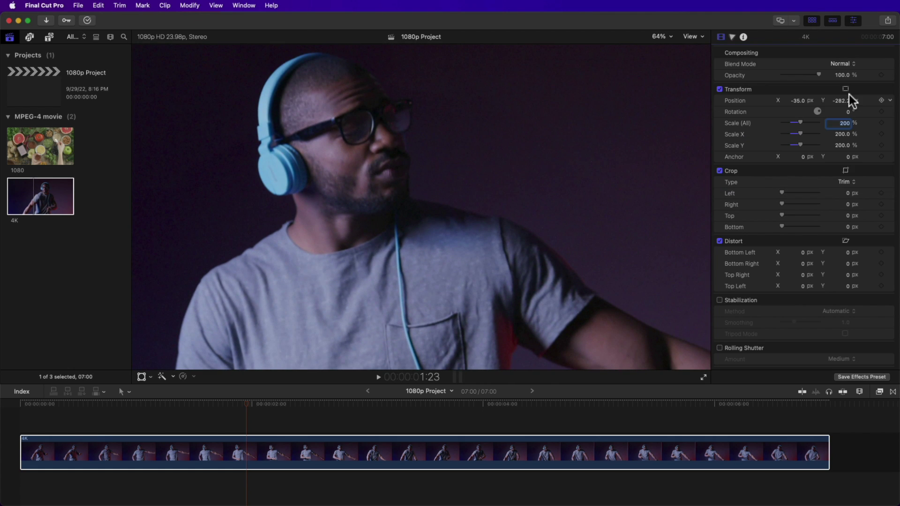
{"action": "right_click", "coordinate": [473, 112]}
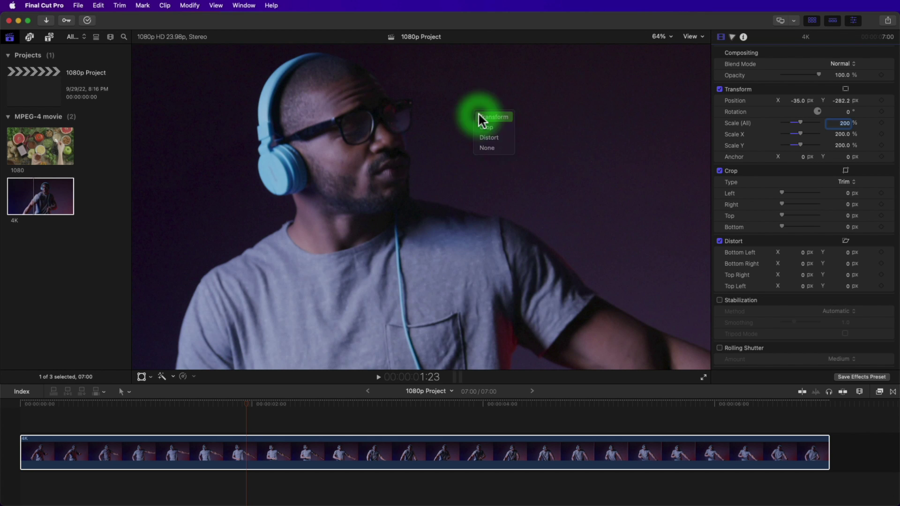
{"action": "left_click", "coordinate": [492, 117]}
{"action": "mouse_move", "coordinate": [414, 298]}
{"action": "left_mouse_down"}
{"action": "mouse_move", "coordinate": [534, 286]}
{"action": "mouse_move", "coordinate": [457, 283]}
{"action": "mouse_move", "coordinate": [382, 327]}
{"action": "mouse_move", "coordinate": [382, 314]}
{"action": "mouse_move", "coordinate": [394, 322]}
{"action": "left_mouse_up"}
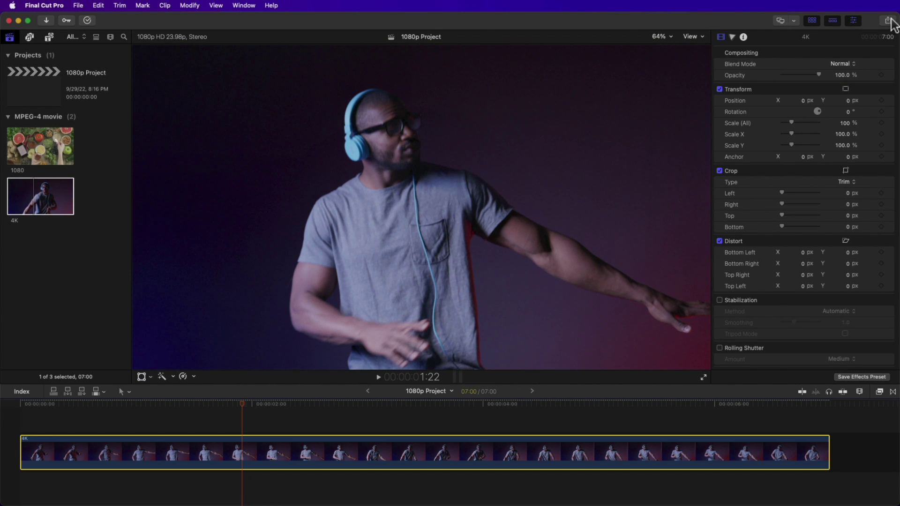
Export the project as '1080p Project.mov' to the Desktop and preview it in Quick Look.
{"action": "left_click", "coordinate": [888, 20]}
{"action": "left_click", "coordinate": [839, 66]}
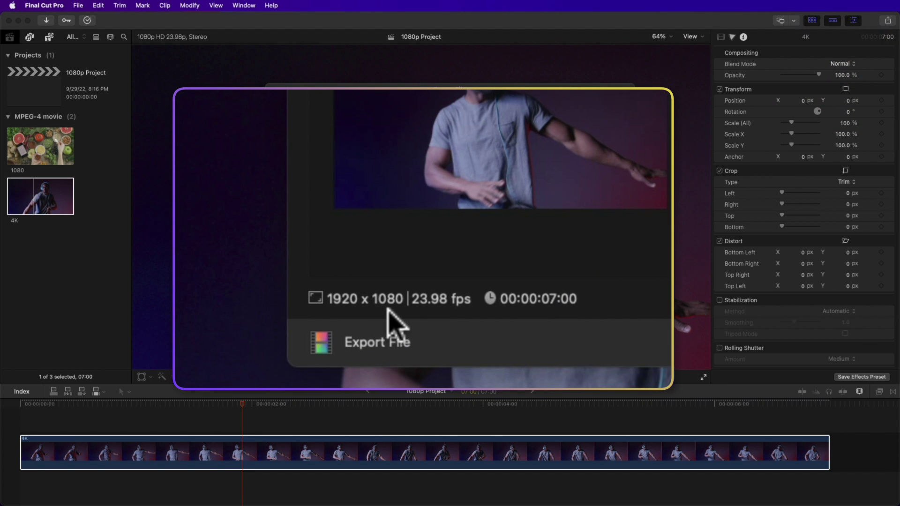
{"action": "left_click", "coordinate": [613, 284]}
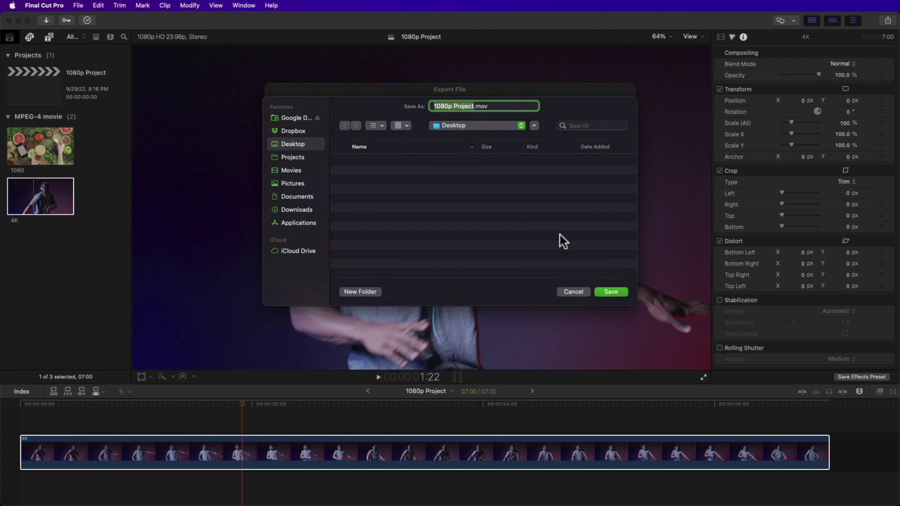
{"action": "left_click", "coordinate": [611, 292]}
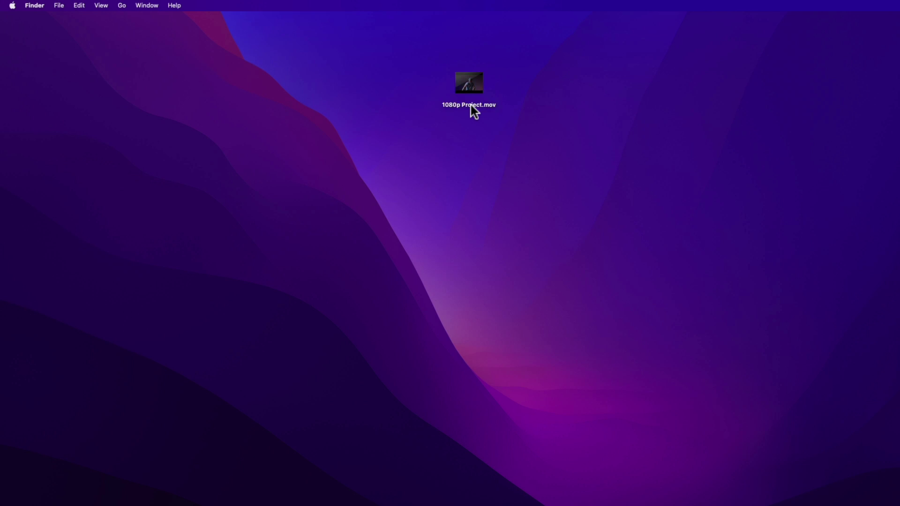
{"action": "key", "text": "space"}
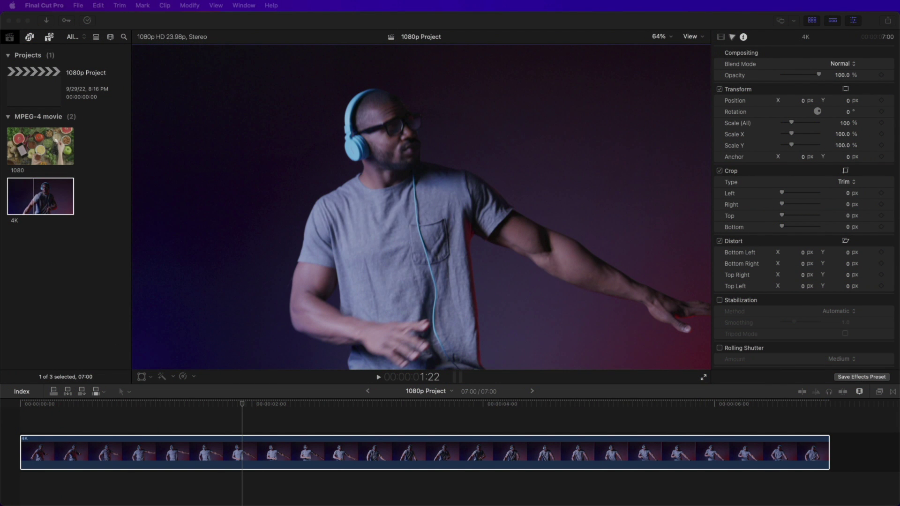
Create a project named '4K Project' in 4K format at 3840x2160 with Apple ProRes 422.
{"action": "left_click", "coordinate": [352, 251]}
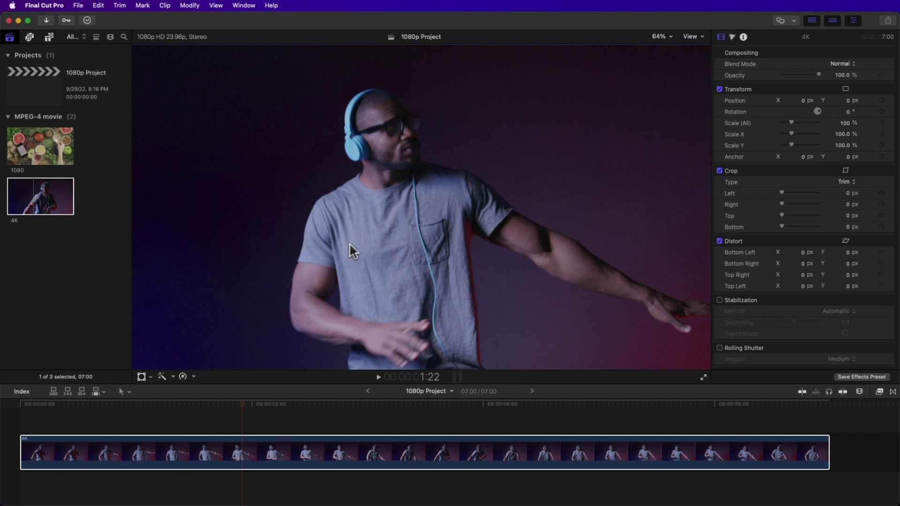
{"action": "key", "text": "super+n"}
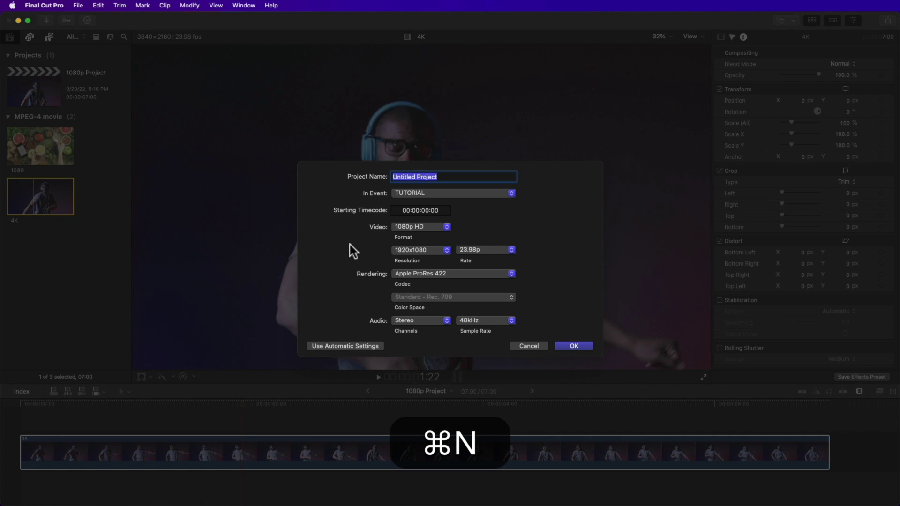
{"action": "key", "text": "shift"}
{"action": "type", "text": "4K Project"}
{"action": "left_click", "coordinate": [398, 227]}
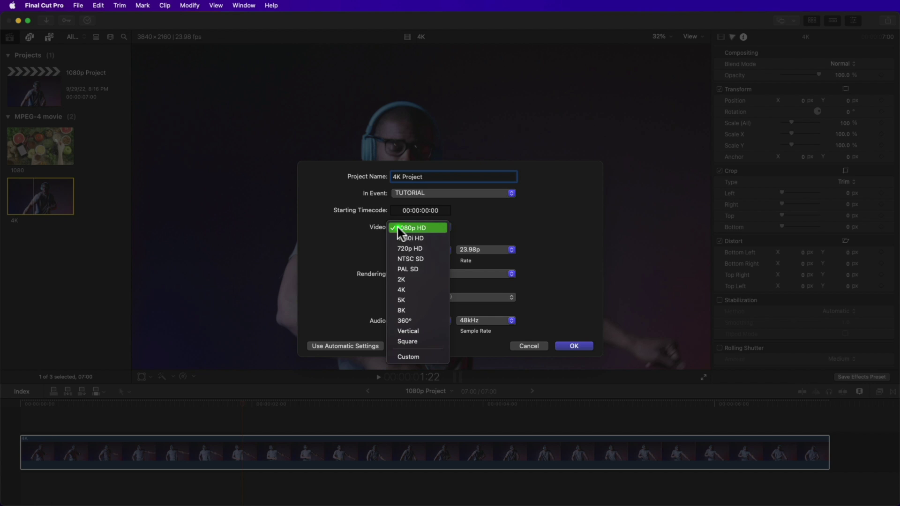
{"action": "left_click", "coordinate": [412, 290]}
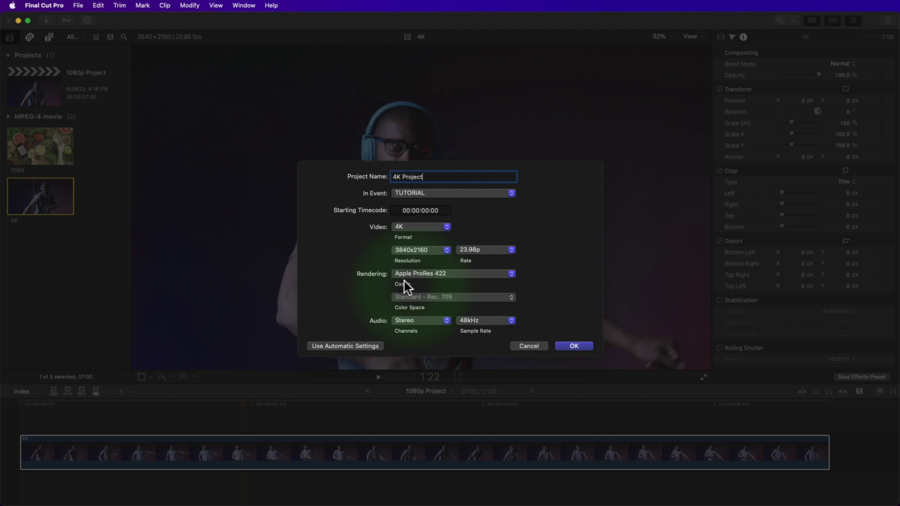
{"action": "left_click", "coordinate": [426, 246]}
{"action": "left_click", "coordinate": [425, 250]}
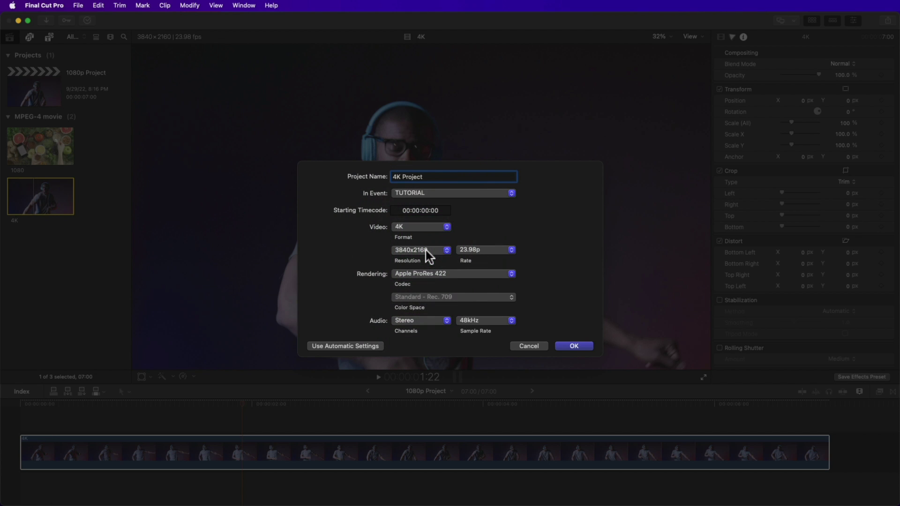
{"action": "left_click", "coordinate": [437, 274]}
{"action": "left_click", "coordinate": [437, 274]}
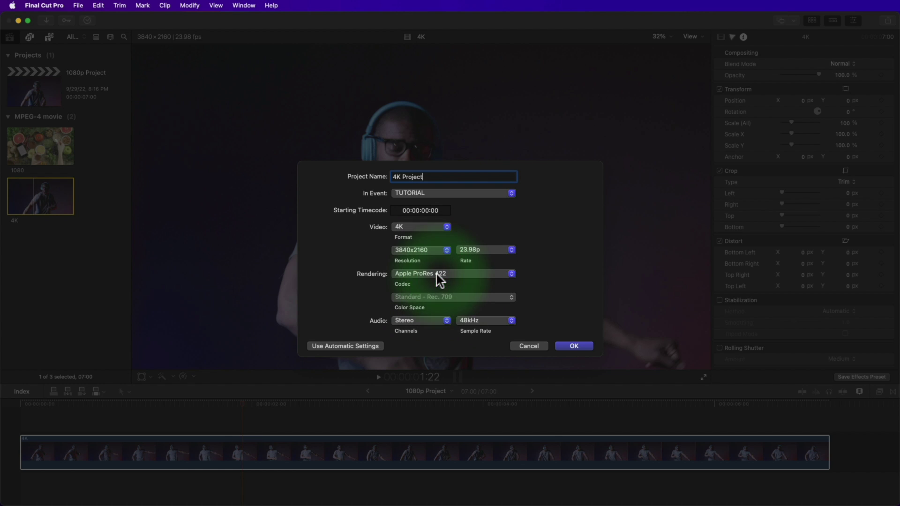
{"action": "left_click", "coordinate": [573, 345]}
{"action": "left_click", "coordinate": [42, 187]}
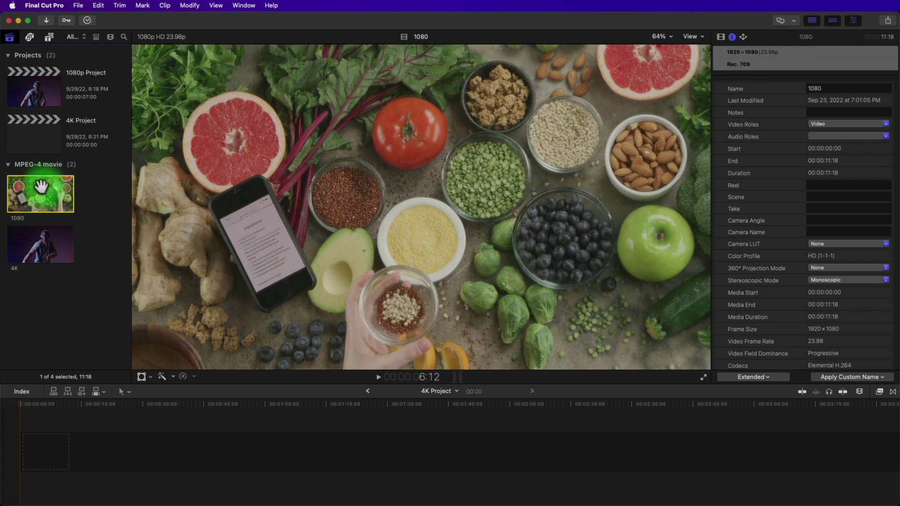
Drop the 1080 food clip into the 4K Project timeline, play it, and confirm Spatial Conform Fit.
{"action": "left_click_drag", "start_coordinate": [41, 187], "coordinate": [47, 448]}
{"action": "key", "text": "shift+z"}
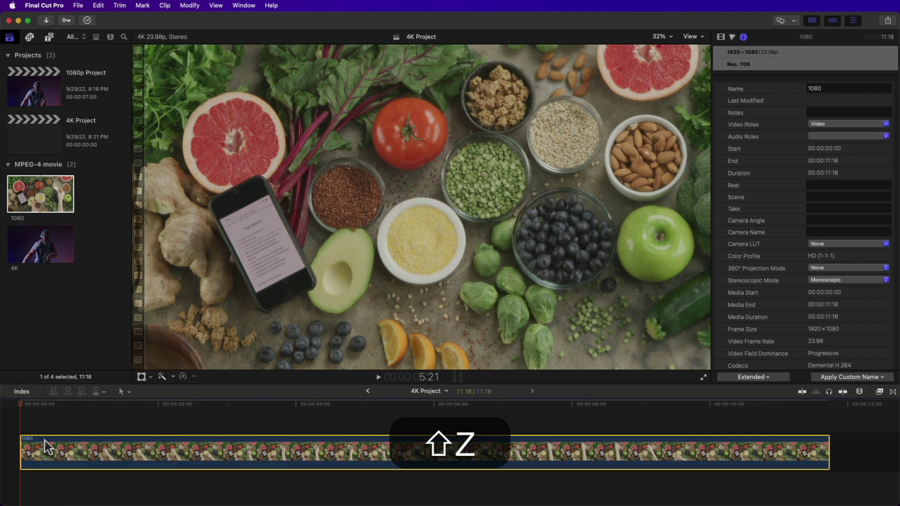
{"action": "key", "text": "space"}
{"action": "left_click", "coordinate": [720, 37]}
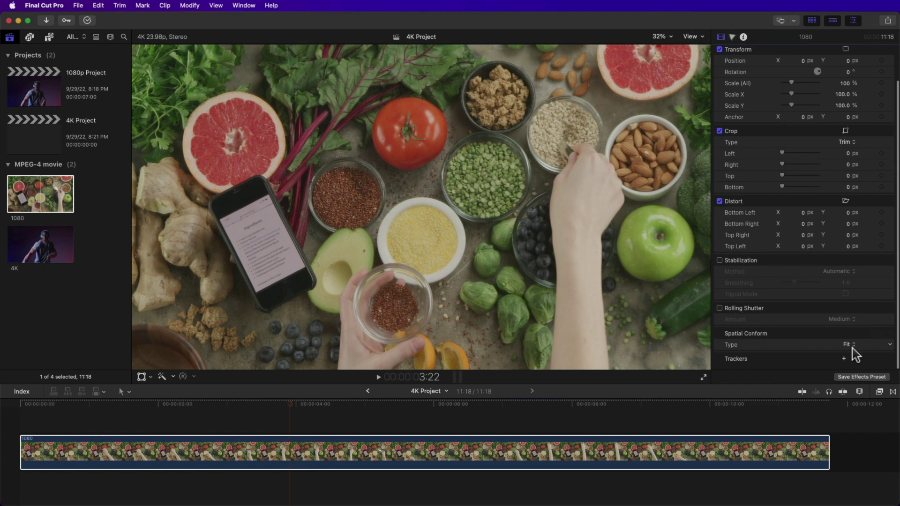
{"action": "left_click", "coordinate": [851, 347]}
{"action": "left_click", "coordinate": [851, 349]}
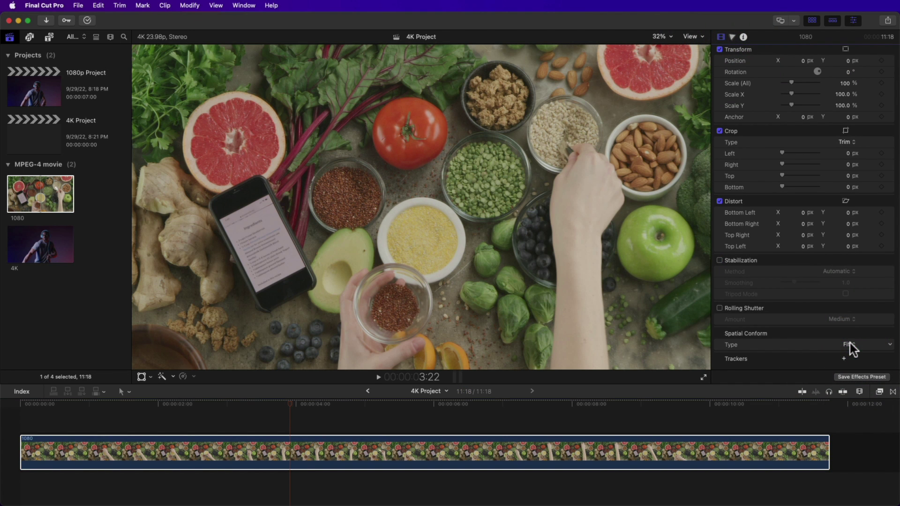
Apply the Unsharp Mask and Sharpen effects to the food clip from the effects library.
{"action": "left_click", "coordinate": [879, 391]}
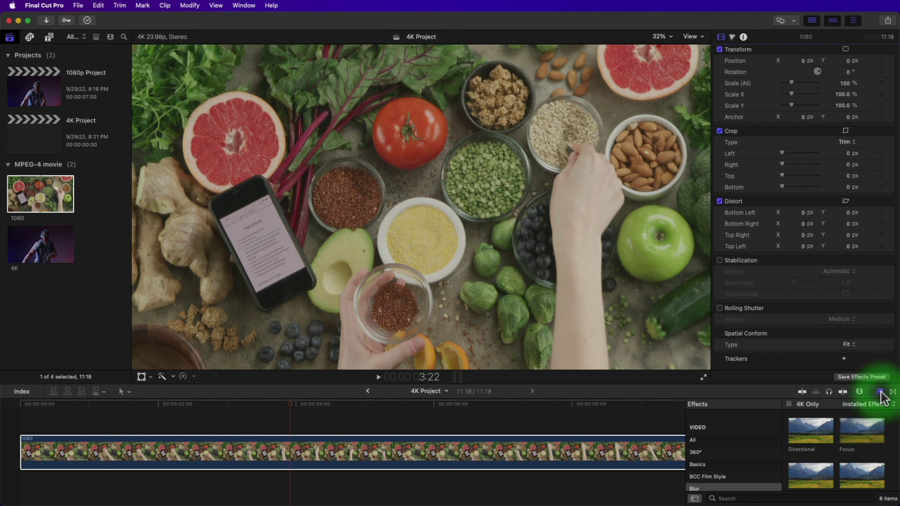
{"action": "scroll", "coordinate": [727, 436], "scroll_direction": "up", "scroll_amount": 1}
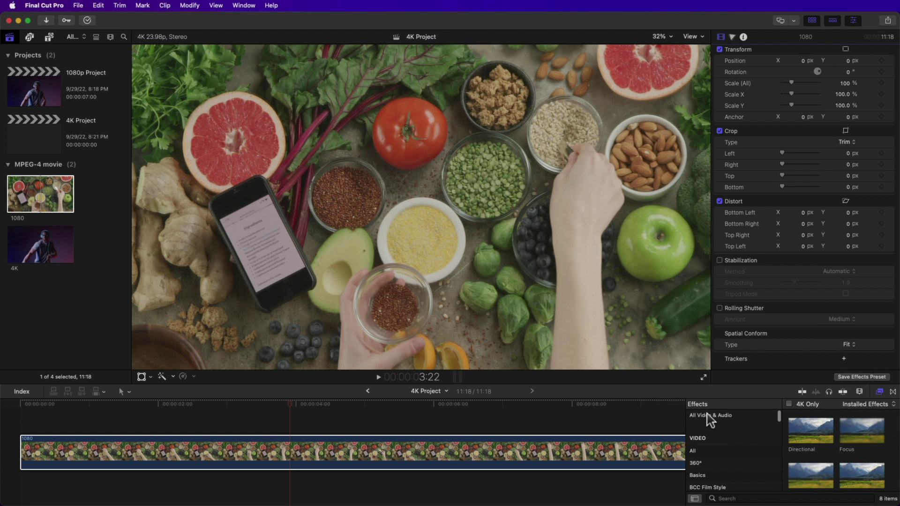
{"action": "left_click", "coordinate": [707, 415]}
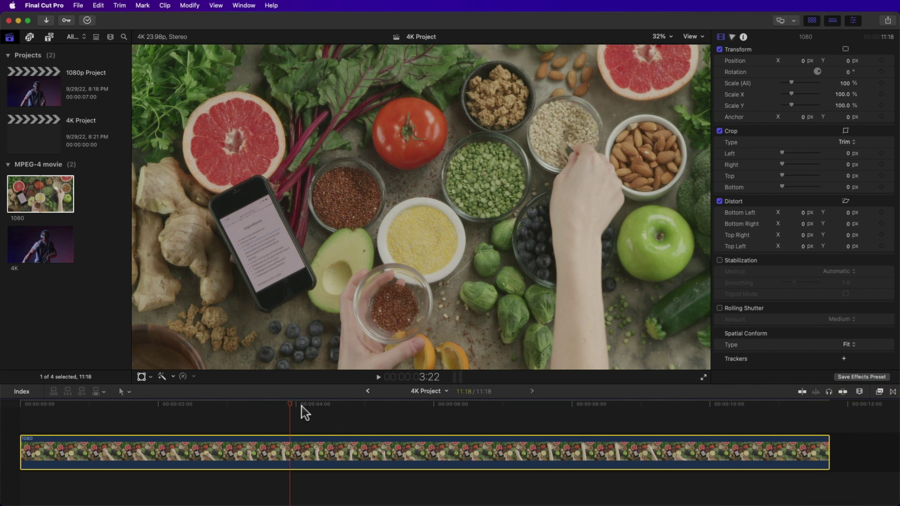
{"action": "left_click", "coordinate": [325, 404]}
{"action": "left_click", "coordinate": [879, 393]}
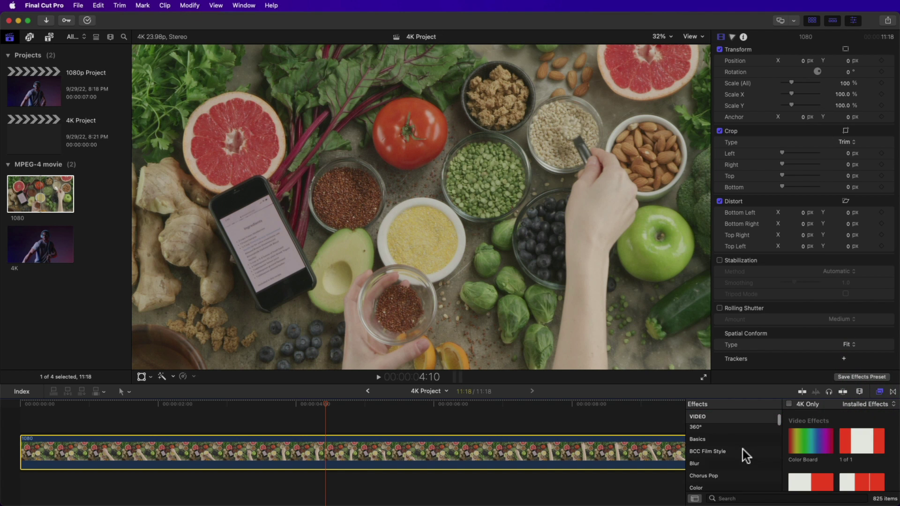
{"action": "left_click", "coordinate": [713, 463]}
{"action": "left_click_drag", "start_coordinate": [816, 467], "coordinate": [623, 451]}
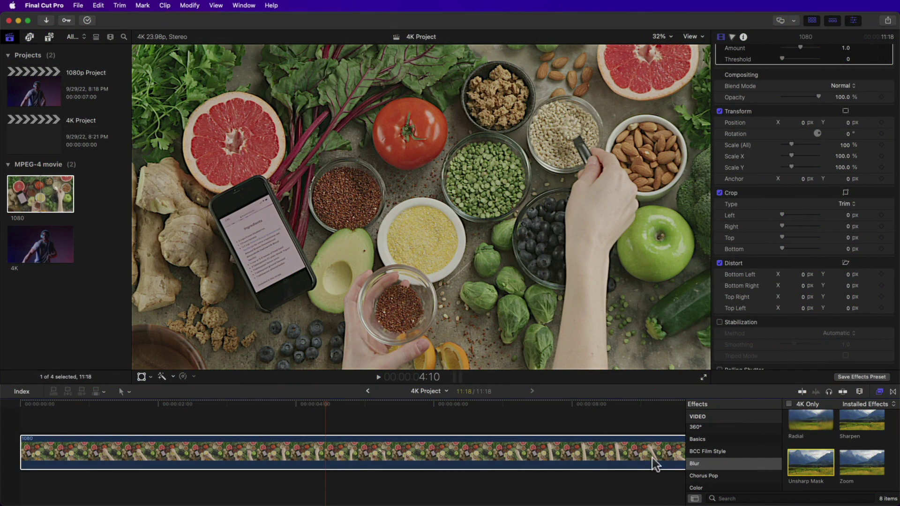
{"action": "left_click_drag", "start_coordinate": [865, 425], "coordinate": [530, 458]}
Judge Sharpen alone with a higher amount, then disable Sharpen and re-enable Unsharp Mask.
{"action": "key", "text": "super+5"}
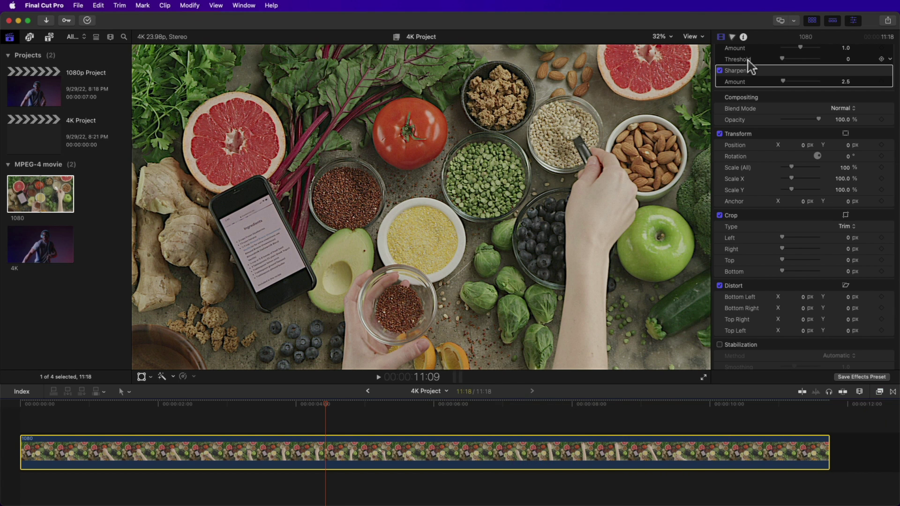
{"action": "scroll", "coordinate": [810, 190], "scroll_direction": "up", "scroll_amount": 3}
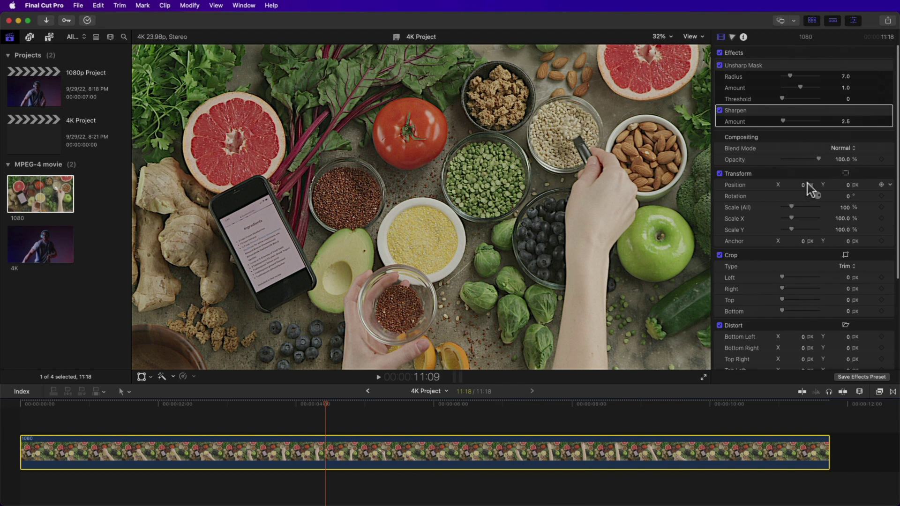
{"action": "left_click", "coordinate": [720, 66]}
{"action": "mouse_move", "coordinate": [783, 123]}
{"action": "left_mouse_down"}
{"action": "mouse_move", "coordinate": [800, 121]}
{"action": "mouse_move", "coordinate": [782, 123]}
{"action": "mouse_move", "coordinate": [789, 123]}
{"action": "left_mouse_up"}
{"action": "left_click", "coordinate": [719, 111]}
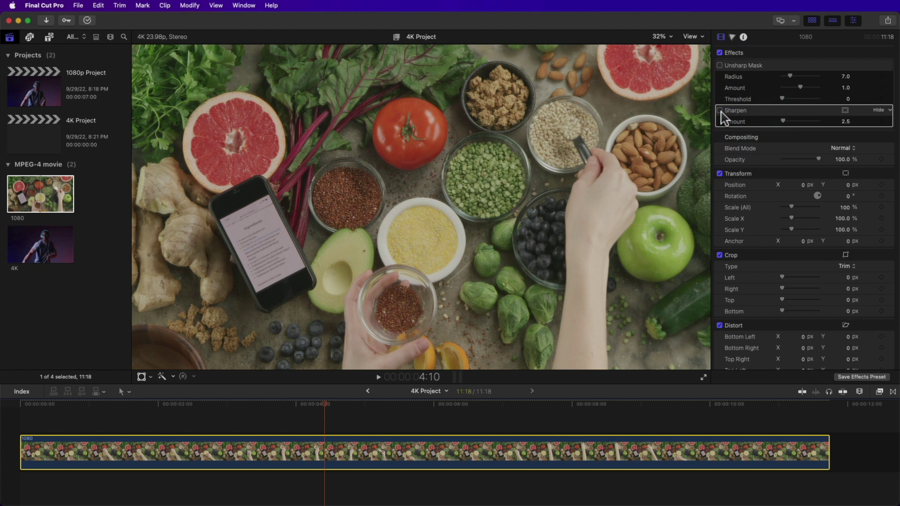
{"action": "left_click", "coordinate": [720, 65]}
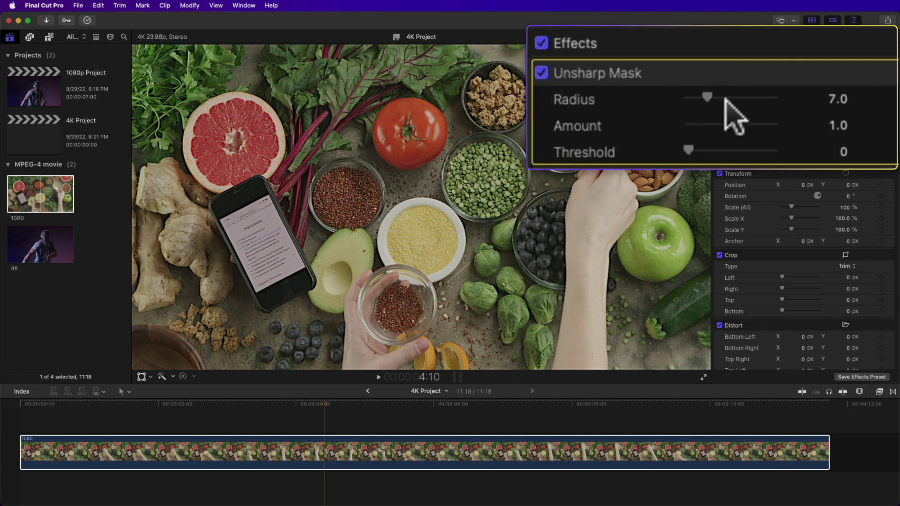
Tune Unsharp Mask to Radius 2.0 and Amount 2.0 with threshold 0, comparing before and after.
{"action": "left_click_drag", "start_coordinate": [708, 91], "coordinate": [736, 125]}
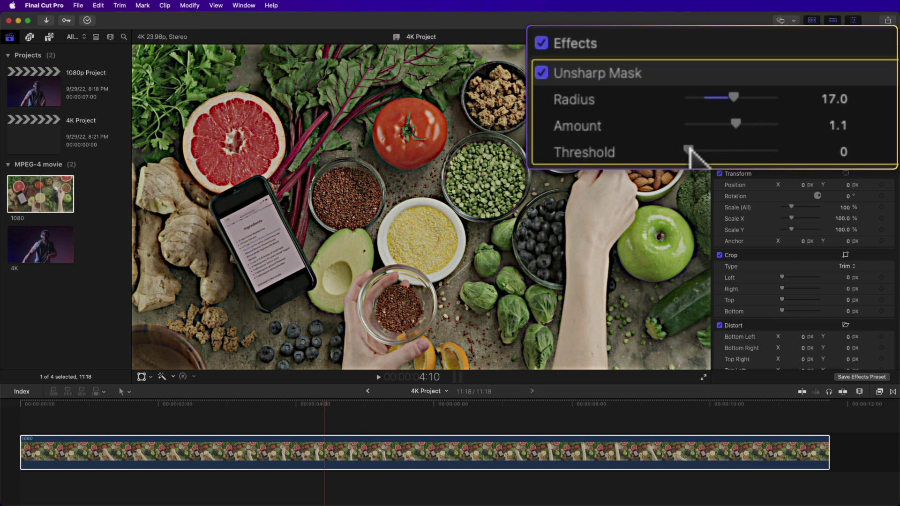
{"action": "left_click_drag", "start_coordinate": [689, 149], "coordinate": [854, 149]}
{"action": "left_click_drag", "start_coordinate": [767, 153], "coordinate": [670, 157]}
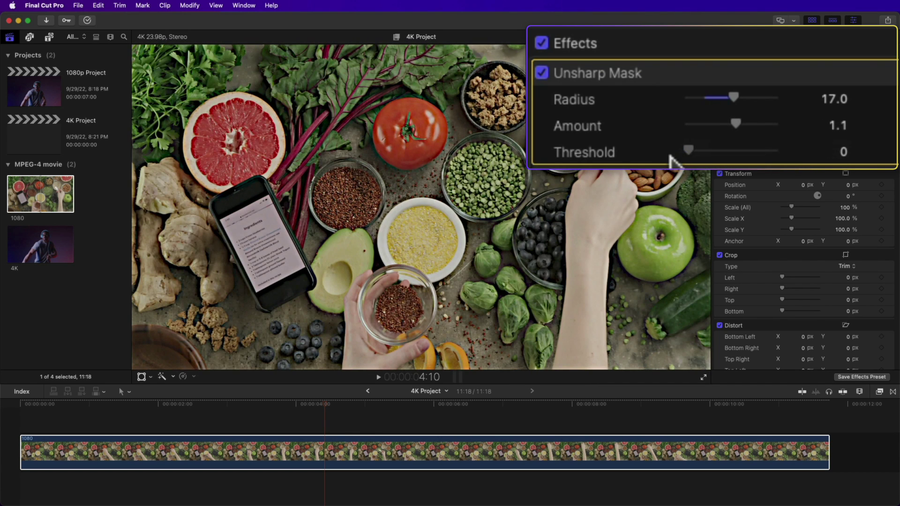
{"action": "key", "text": "ctrl+super+1"}
{"action": "left_click_drag", "start_coordinate": [804, 76], "coordinate": [798, 76]}
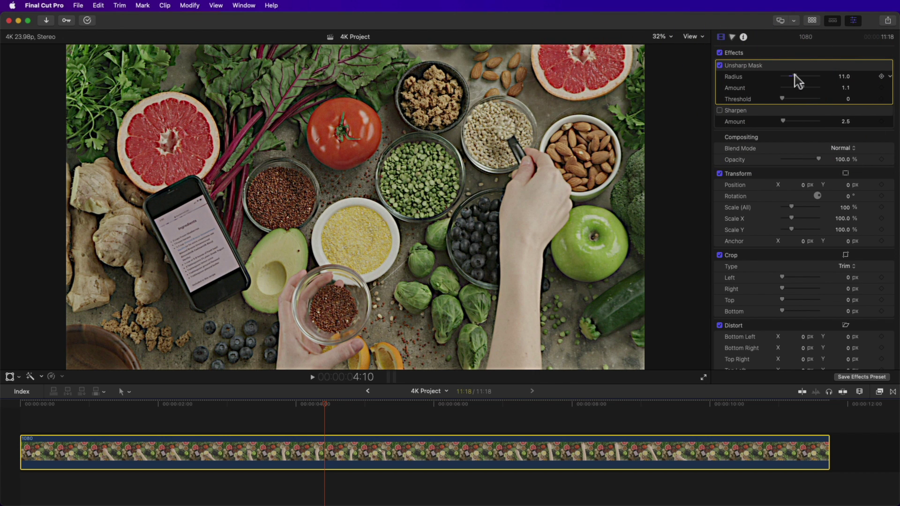
{"action": "left_click_drag", "start_coordinate": [794, 81], "coordinate": [787, 81]}
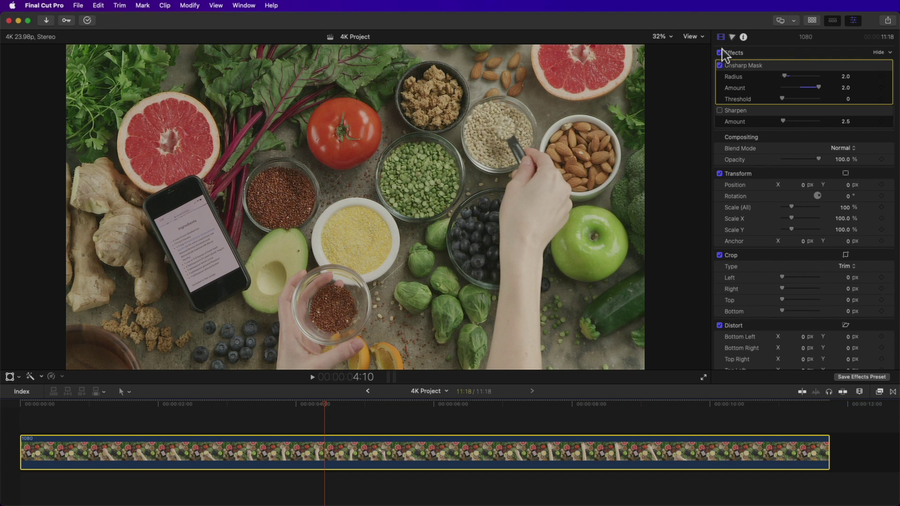
{"action": "left_click", "coordinate": [720, 65]}
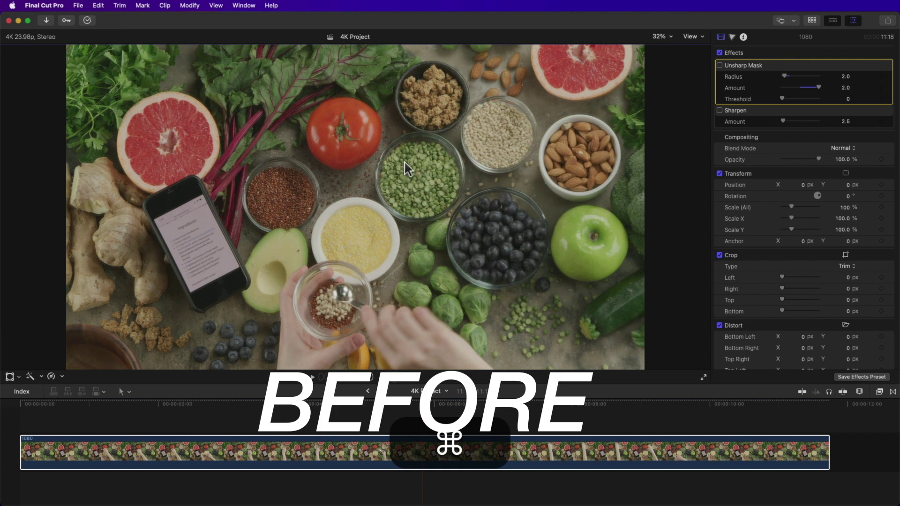
{"action": "key", "text": "super+equal"}
{"action": "key", "text": "super+equal"}
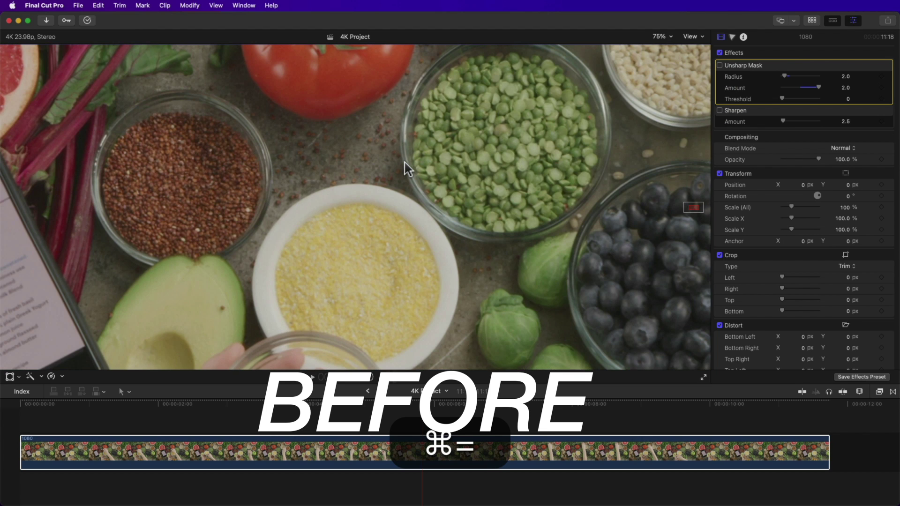
{"action": "left_click", "coordinate": [719, 65]}
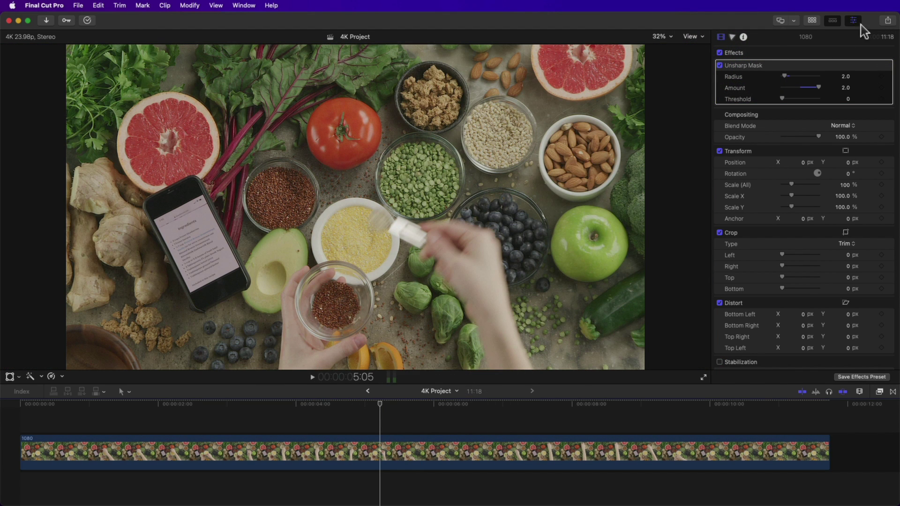
Export the sharpened project as '4K Project.mov' to the Desktop and play it.
{"action": "left_click", "coordinate": [887, 21]}
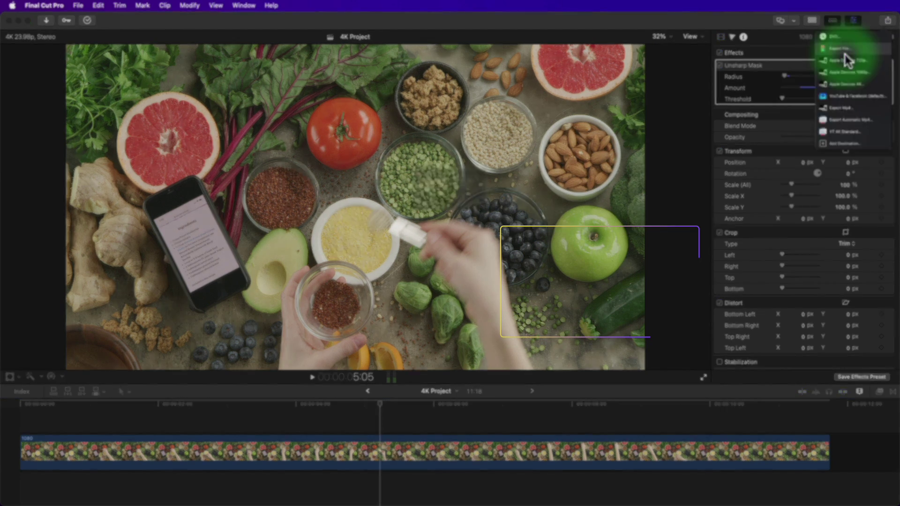
{"action": "left_click", "coordinate": [844, 60]}
{"action": "left_click", "coordinate": [611, 283]}
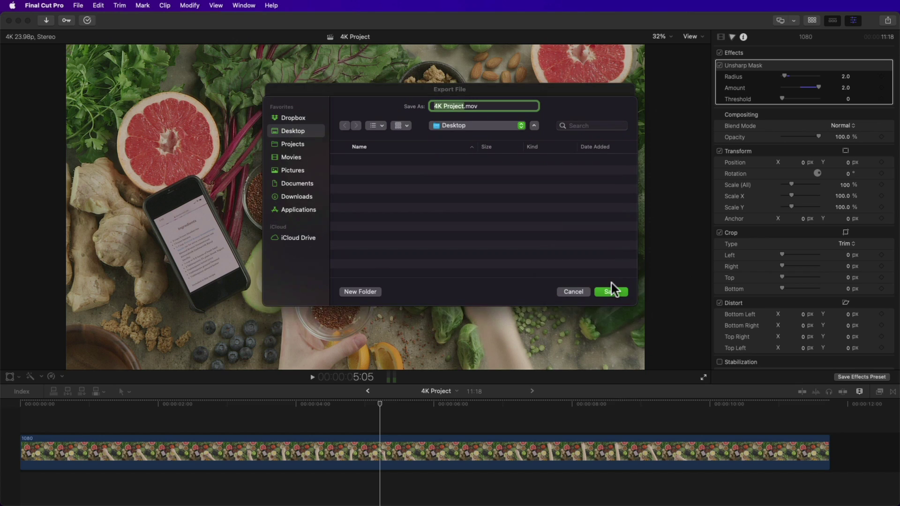
{"action": "left_click", "coordinate": [609, 291]}
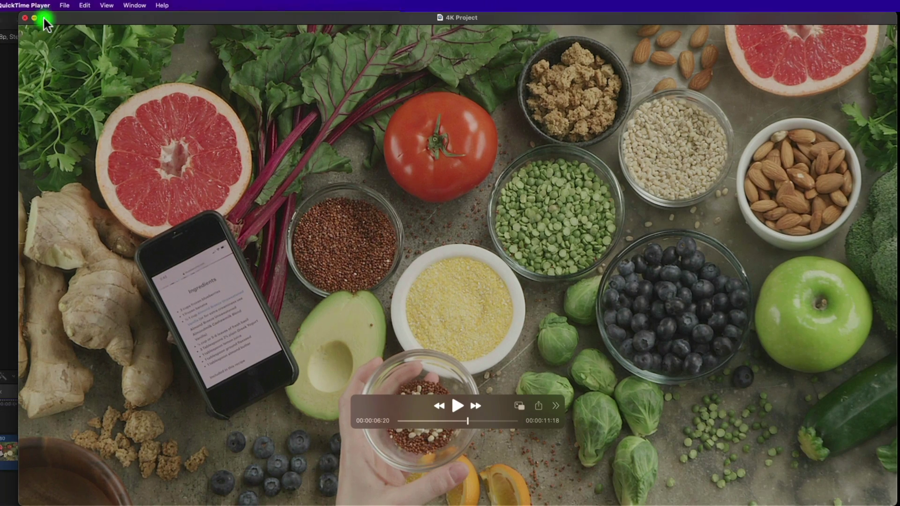
{"action": "key", "text": "space"}
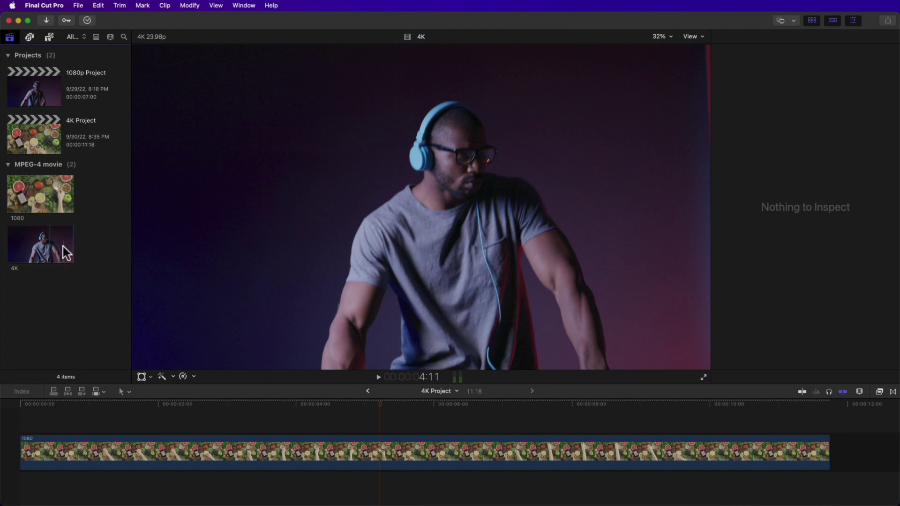
Select the 4K dancer clip and start a YouTube & Facebook share titled '4K to 1080p dance'.
{"action": "left_click", "coordinate": [62, 249]}
{"action": "left_click", "coordinate": [79, 5]}
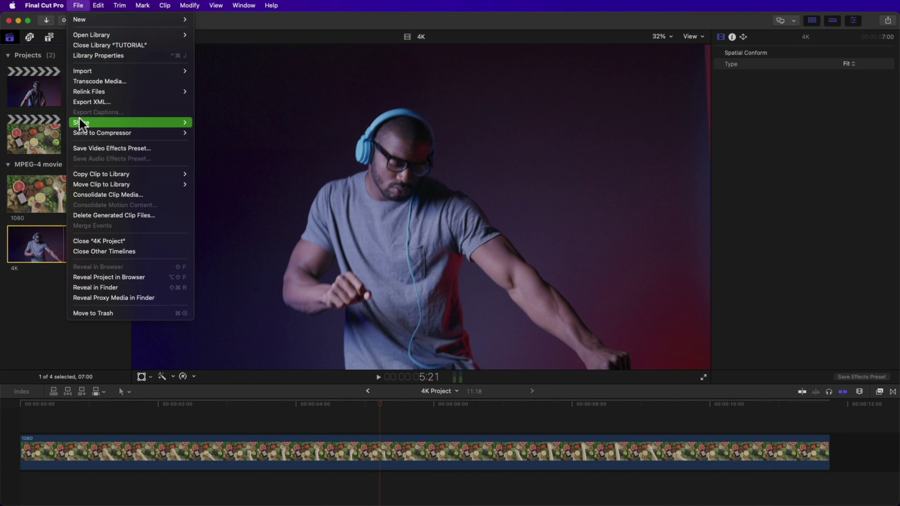
{"action": "mouse_move", "coordinate": [78, 122]}
{"action": "left_click", "coordinate": [249, 165]}
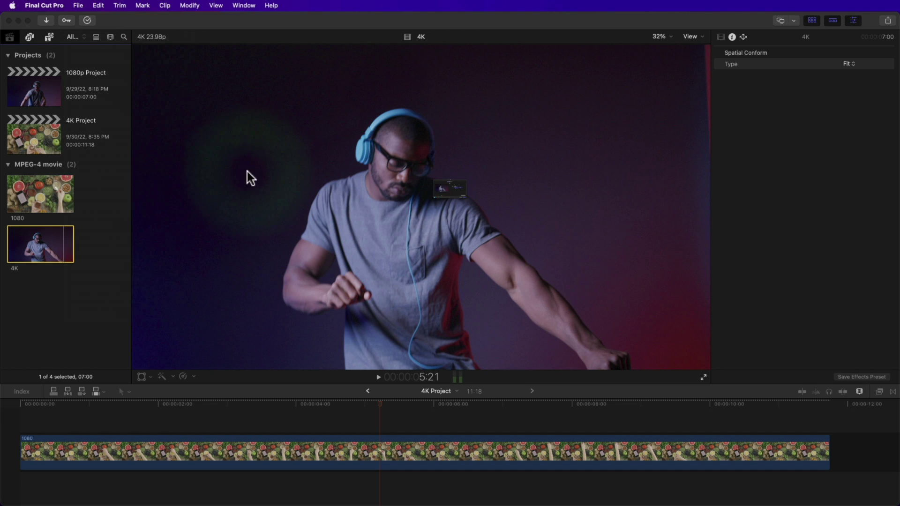
{"action": "left_click", "coordinate": [890, 21]}
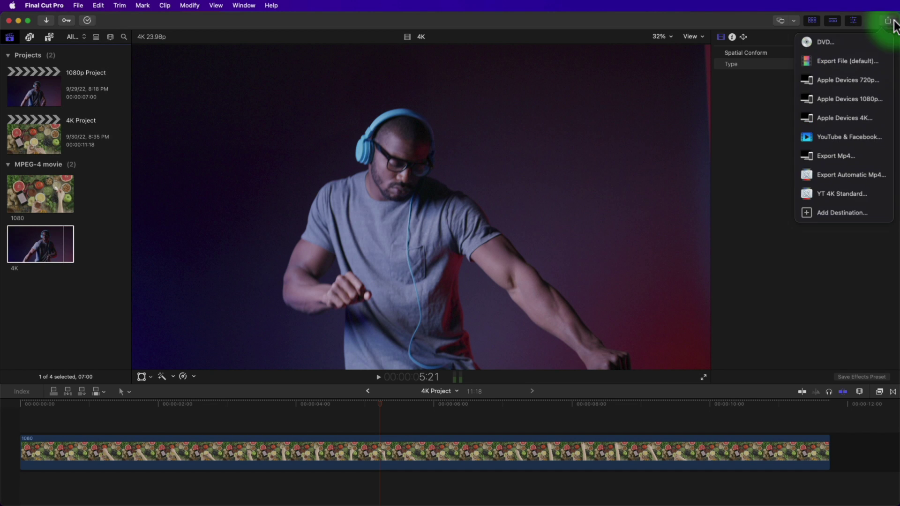
{"action": "left_click", "coordinate": [829, 129]}
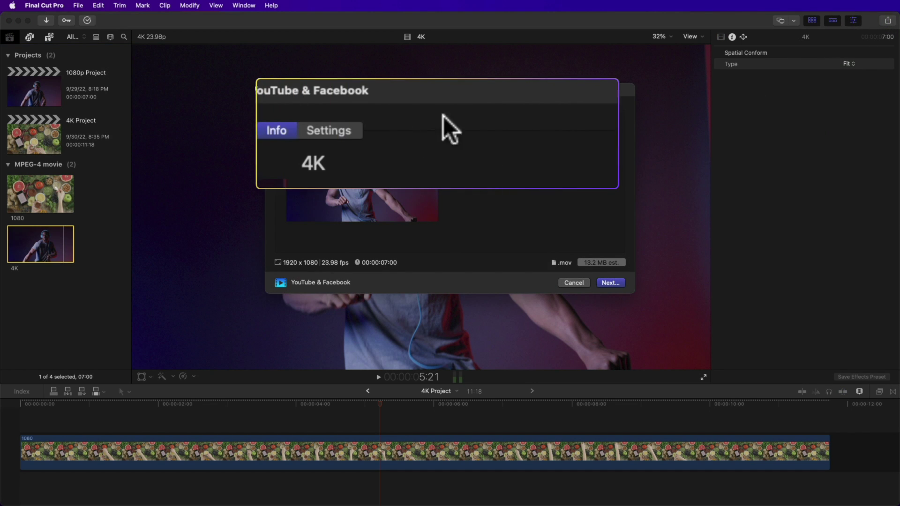
{"action": "left_click", "coordinate": [348, 166]}
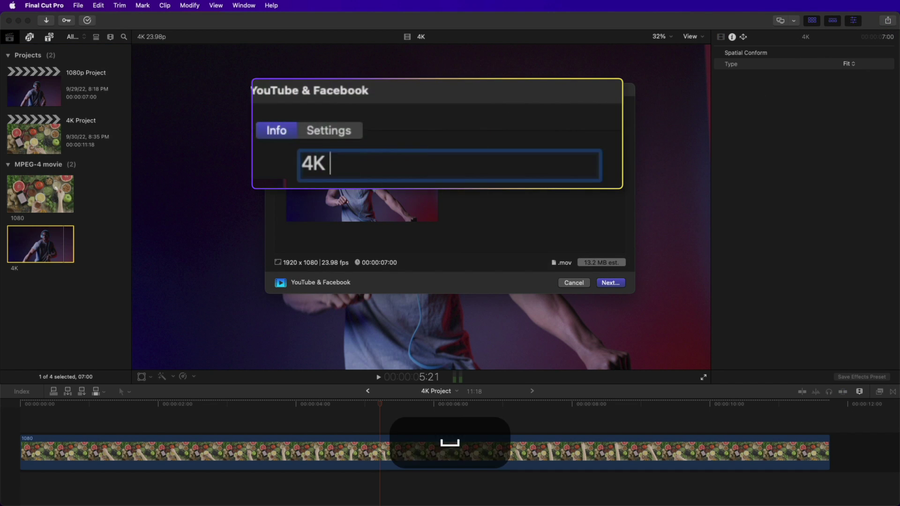
{"action": "type", "text": "to 1080p "}
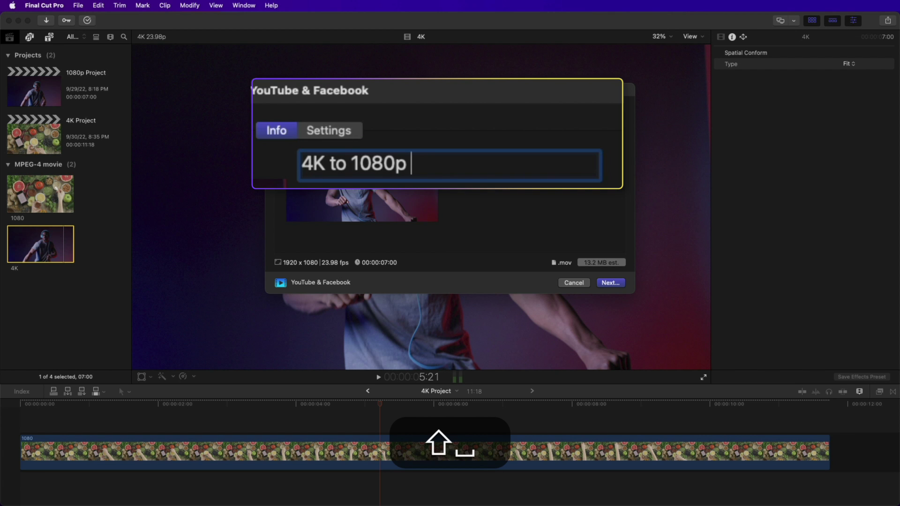
{"action": "type", "text": "dance"}
Keep 1920 x 1080 resolution and Better quality compression, then save the export to the Desktop.
{"action": "left_click", "coordinate": [327, 133]}
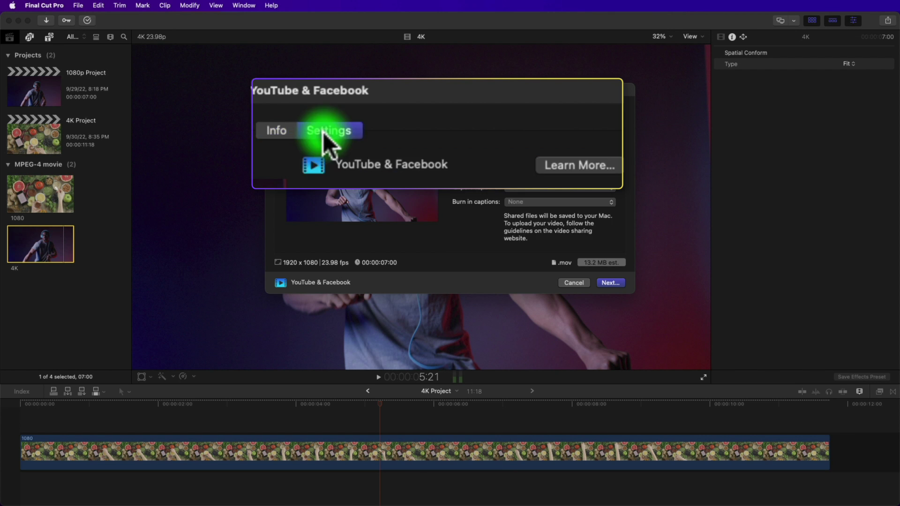
{"action": "left_click", "coordinate": [505, 170]}
{"action": "left_click", "coordinate": [457, 168]}
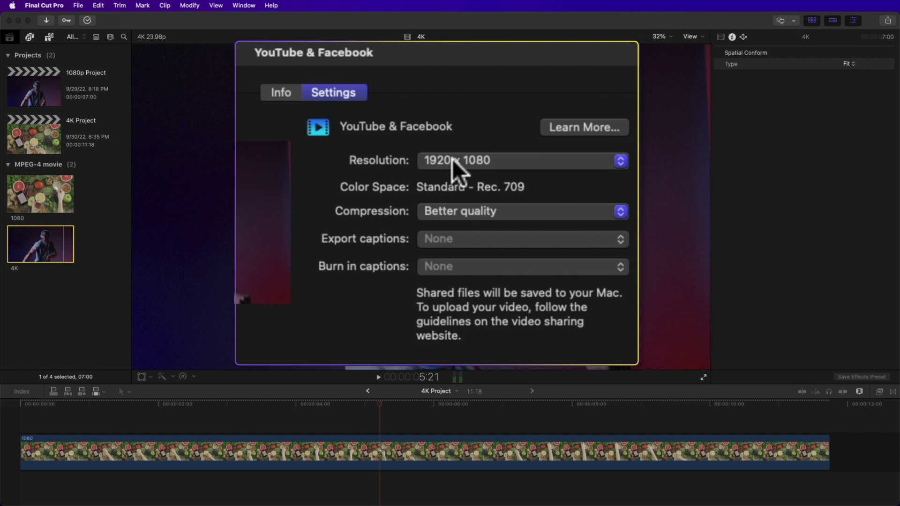
{"action": "left_click", "coordinate": [494, 212]}
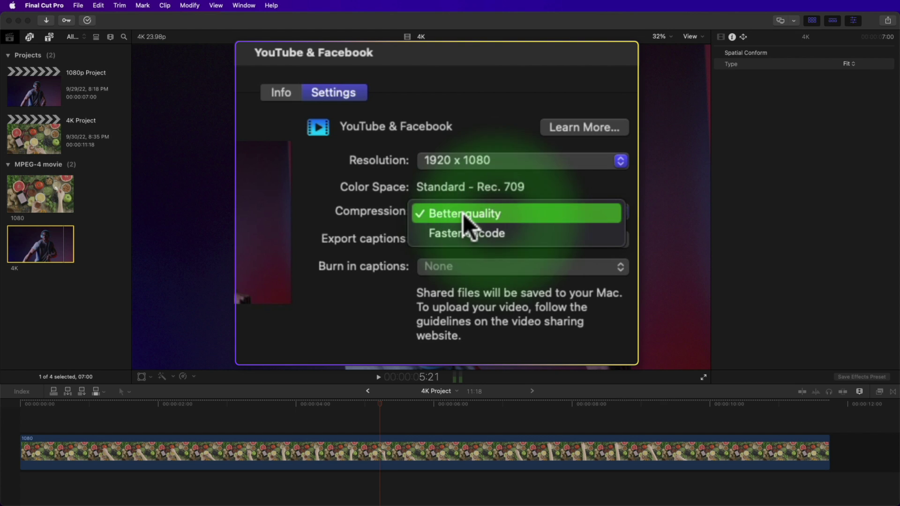
{"action": "left_click", "coordinate": [464, 215]}
{"action": "left_click", "coordinate": [611, 283]}
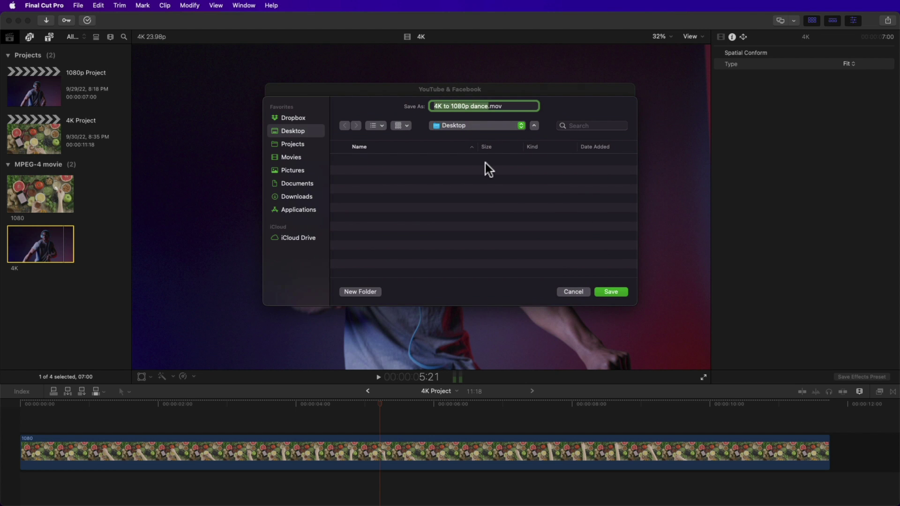
{"action": "left_click", "coordinate": [611, 292]}
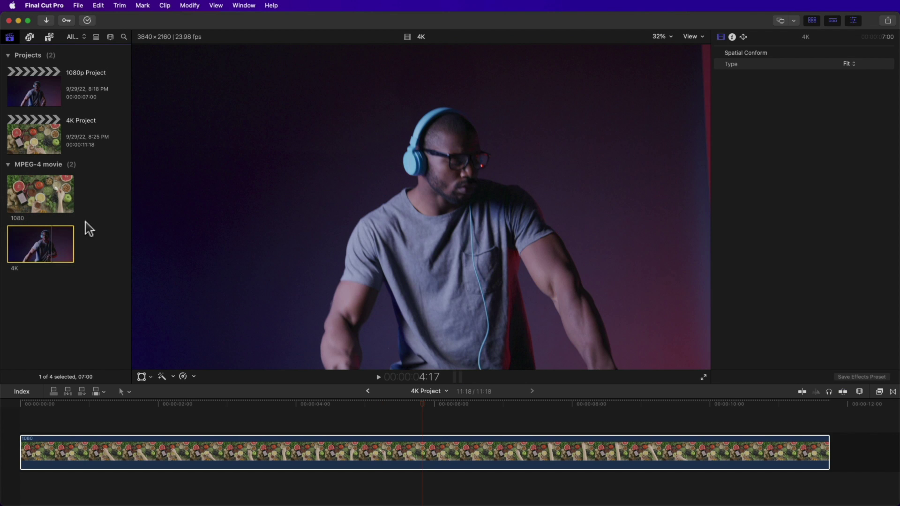
Select the 4K dance clip and make YouTube & Facebook the default share destination.
{"action": "left_click", "coordinate": [86, 222]}
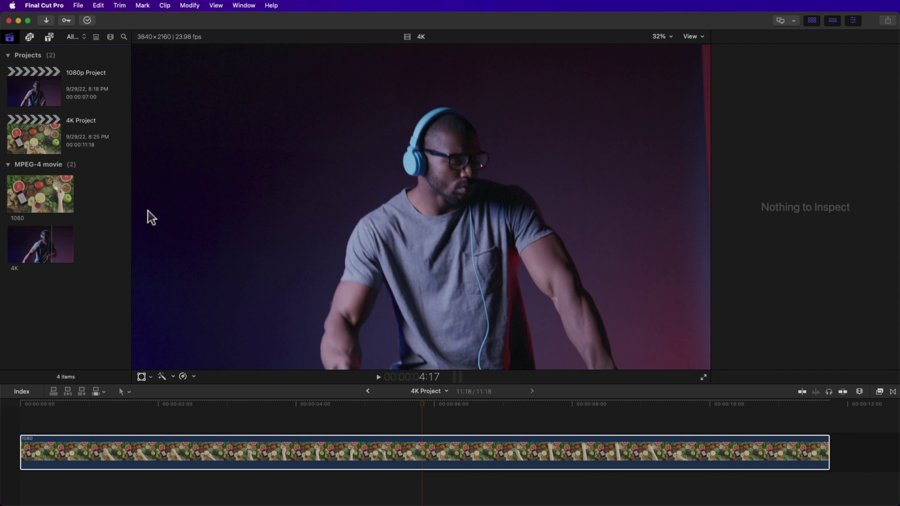
{"action": "left_click", "coordinate": [40, 244]}
{"action": "left_click", "coordinate": [888, 20]}
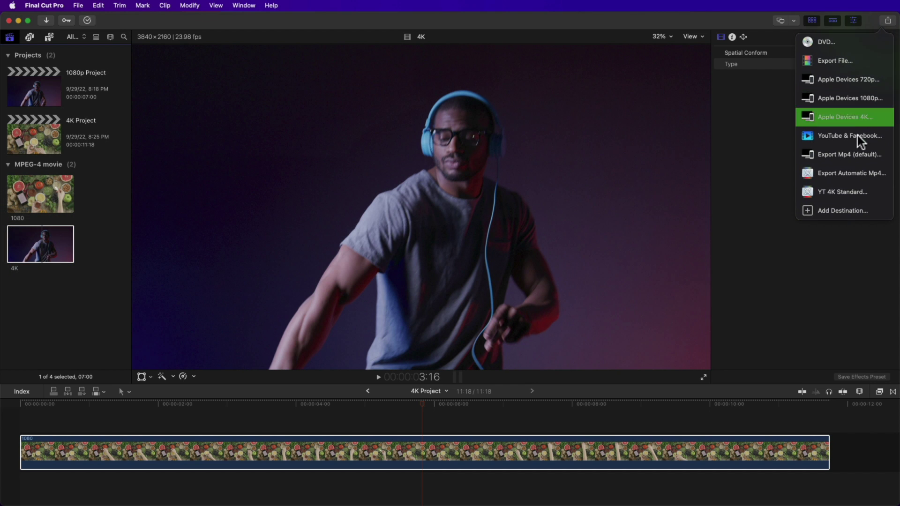
{"action": "left_click", "coordinate": [836, 207]}
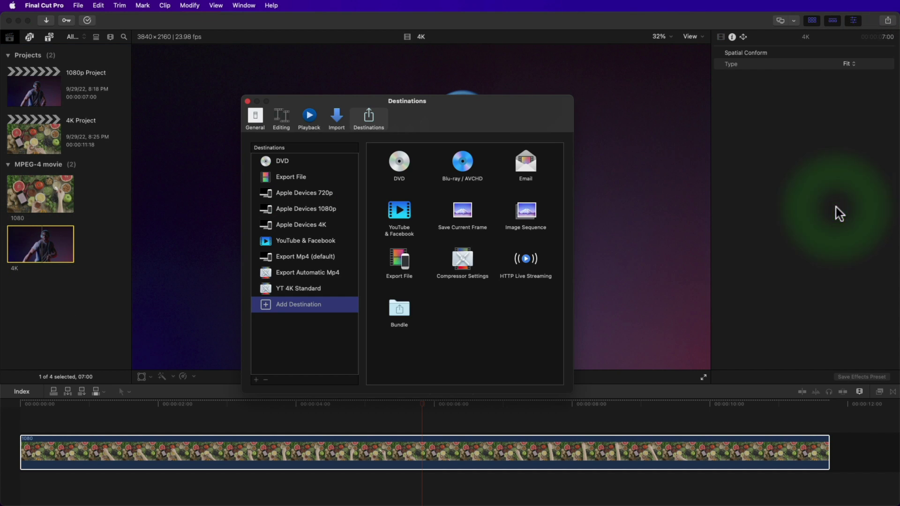
{"action": "right_click", "coordinate": [315, 240]}
{"action": "left_click", "coordinate": [336, 252]}
{"action": "left_click", "coordinate": [247, 101]}
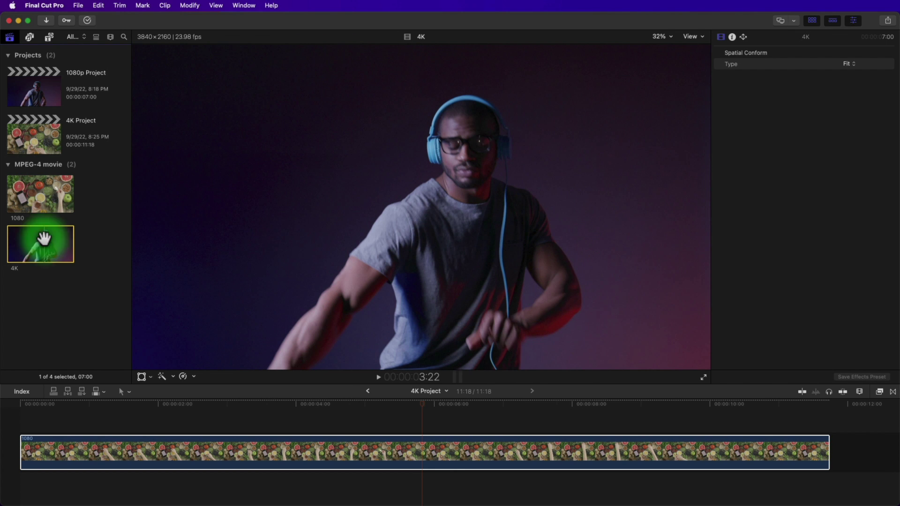
Share the clip with Cmd+E, adding 'to 1080p da' to the title, with Better quality compression, and save it.
{"action": "key", "text": "super+e"}
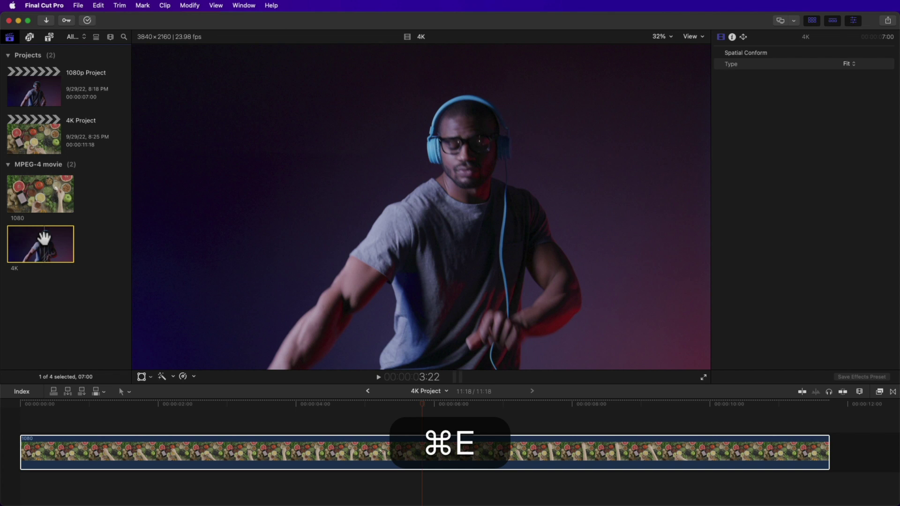
{"action": "left_click", "coordinate": [367, 149]}
{"action": "type", "text": "to 1080p da"}
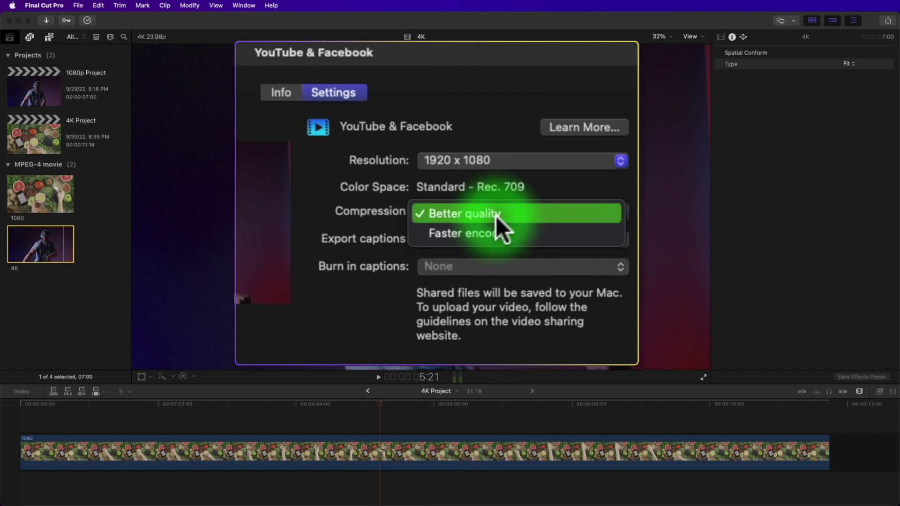
{"action": "left_click", "coordinate": [534, 174]}
{"action": "left_click", "coordinate": [611, 283]}
{"action": "left_click", "coordinate": [609, 290]}
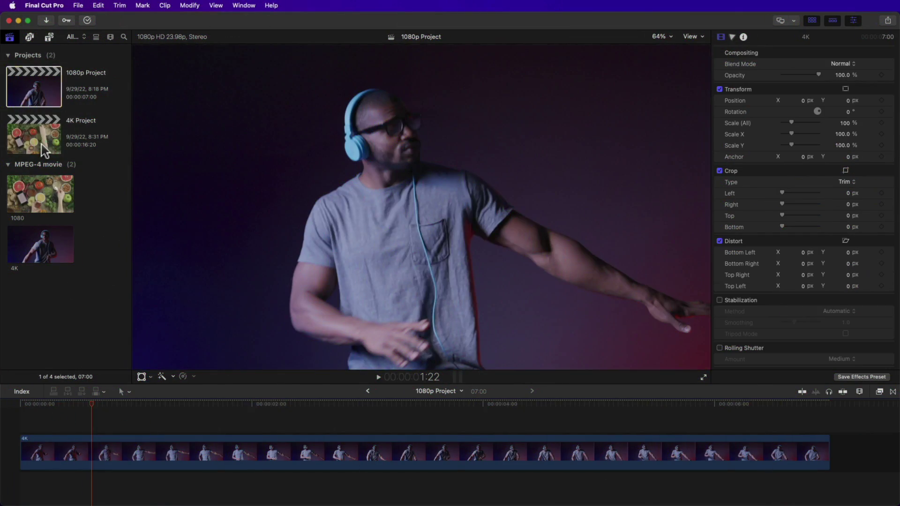
Open the 4K Project and copy all of its timeline clips.
{"action": "double_click", "coordinate": [44, 150]}
{"action": "left_click", "coordinate": [140, 417]}
{"action": "key", "text": "super+a"}
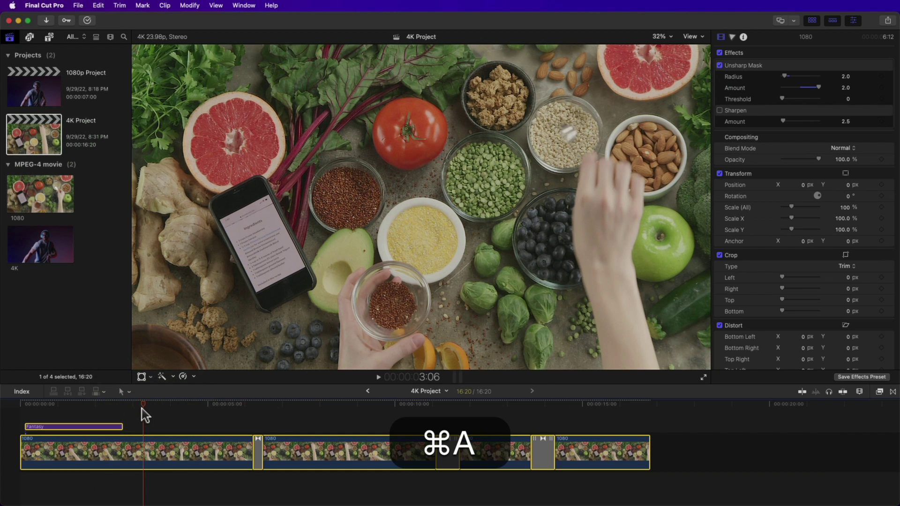
{"action": "key", "text": "super+c"}
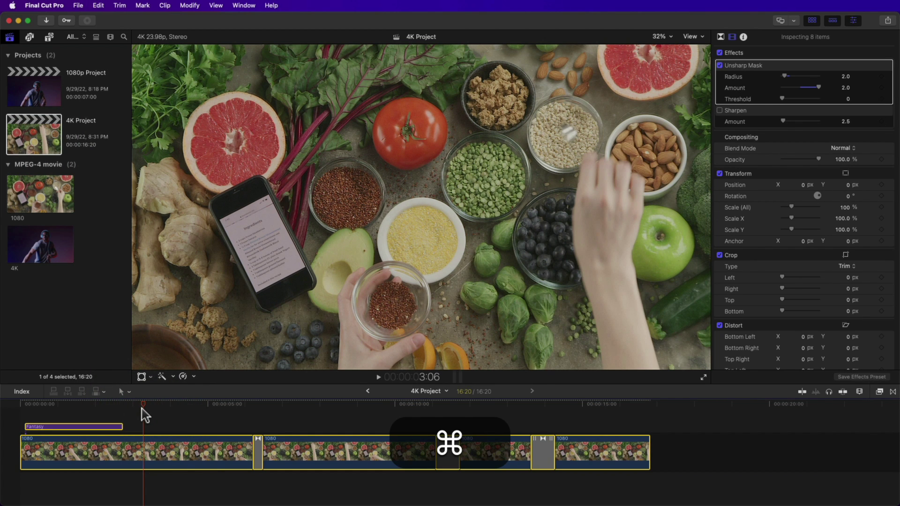
Create a new 1080p HD project named '1080p veggies'.
{"action": "key", "text": "super+n"}
{"action": "type", "text": "080p veggies"}
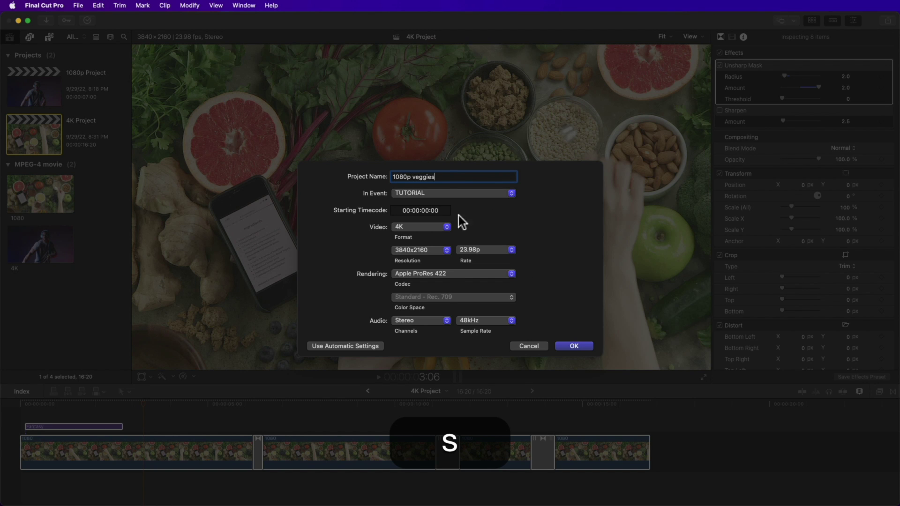
{"action": "left_click", "coordinate": [428, 228]}
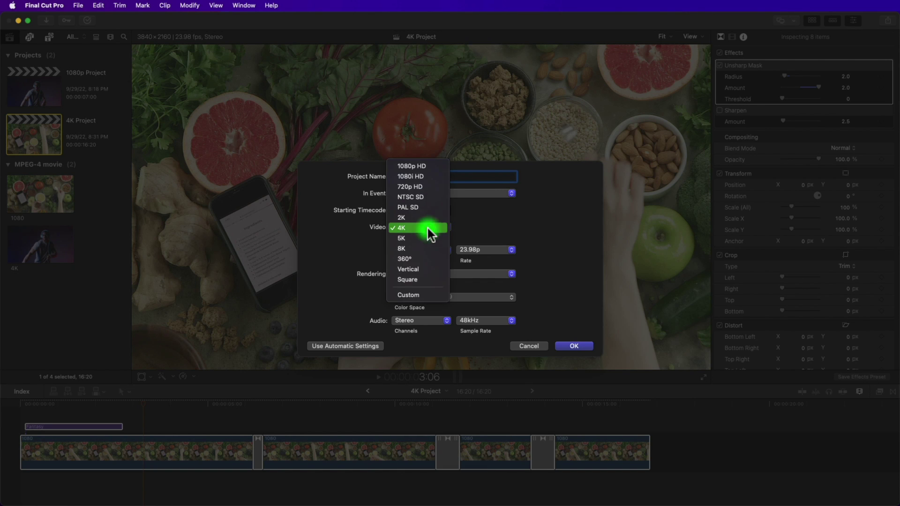
{"action": "left_click", "coordinate": [415, 167]}
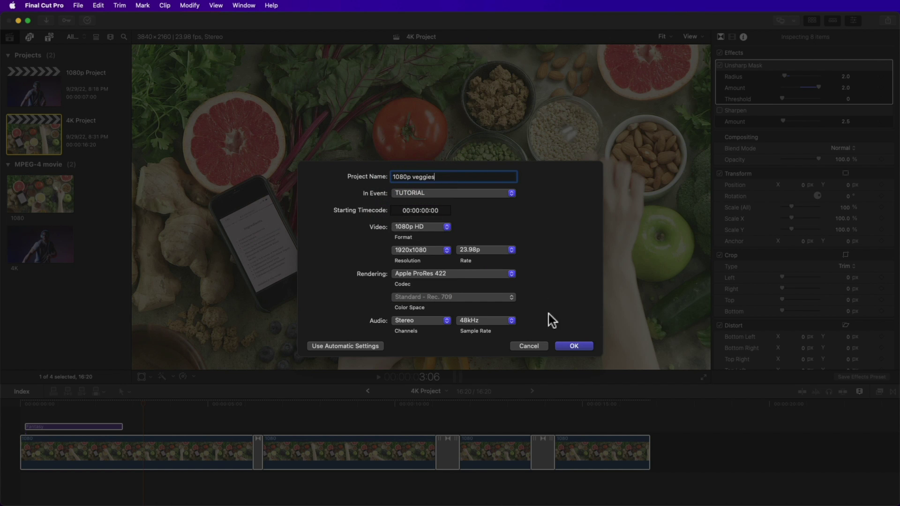
{"action": "left_click", "coordinate": [585, 347]}
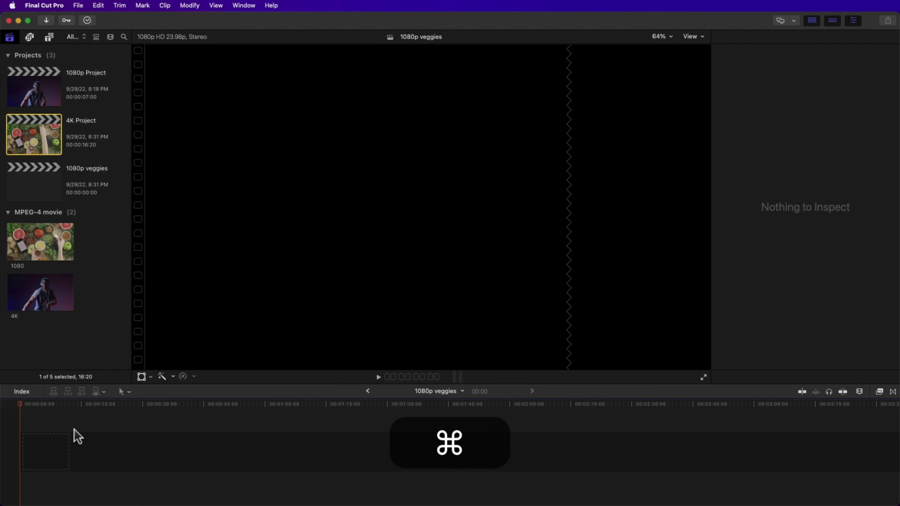
Paste the copied 4K clips into 1080p veggies and duplicate the 4K Project as '1080p duplicate' at 1080p HD.
{"action": "key", "text": "super+v"}
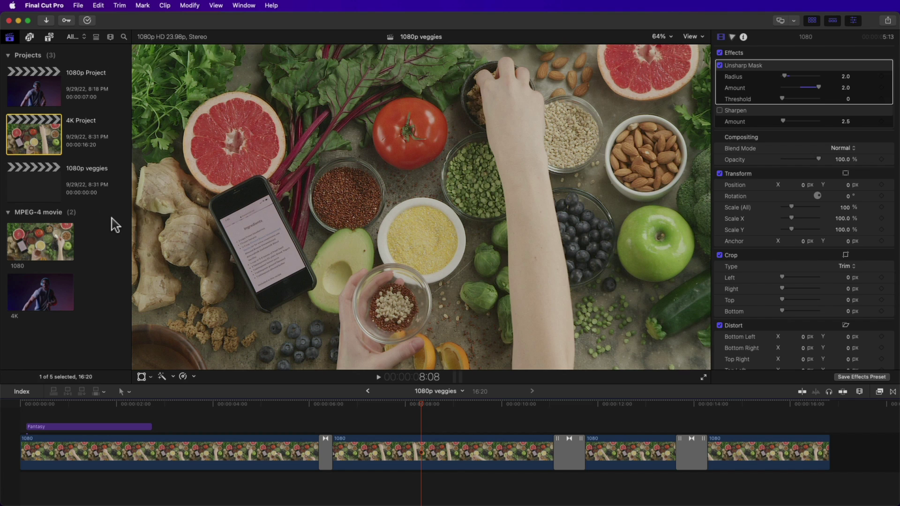
{"action": "left_click", "coordinate": [112, 219]}
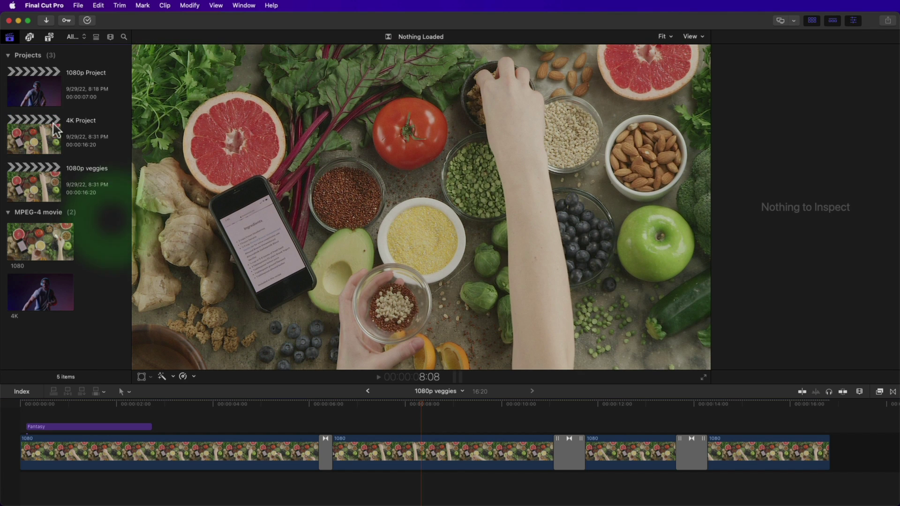
{"action": "right_click", "coordinate": [35, 126]}
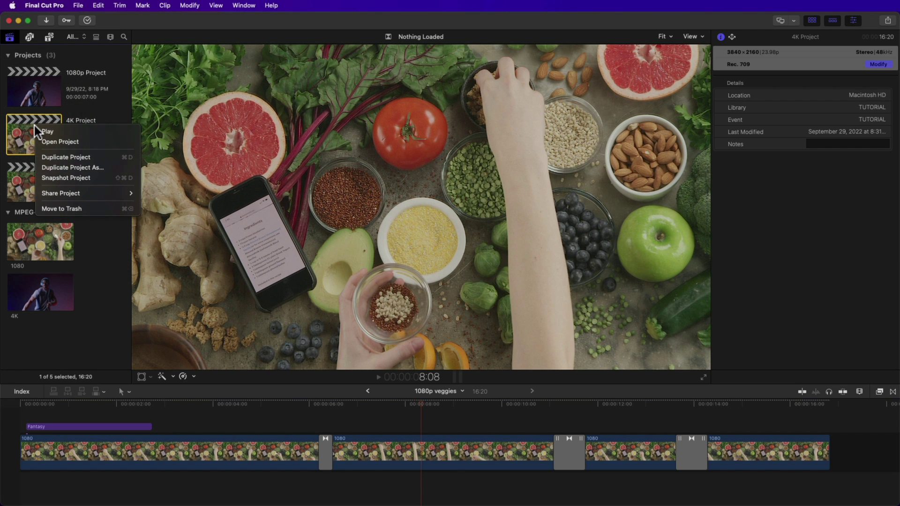
{"action": "left_click", "coordinate": [84, 168]}
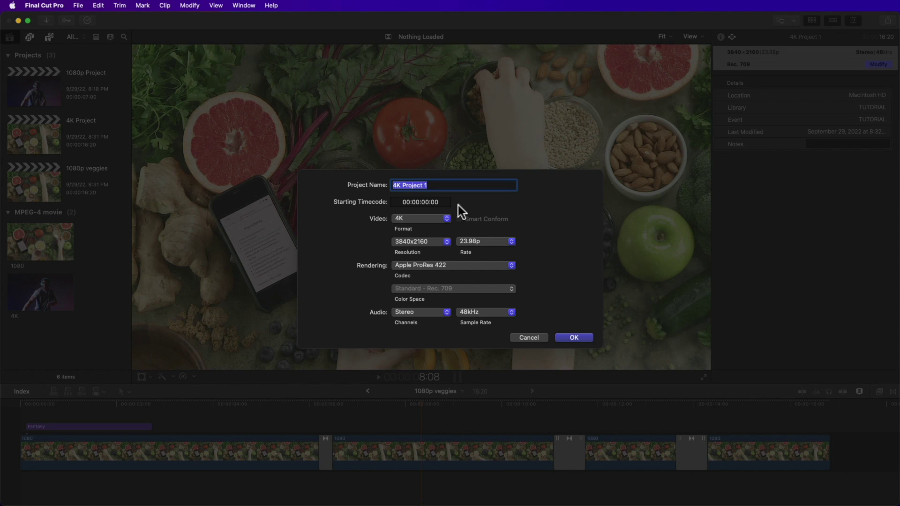
{"action": "type", "text": "1080p duplicate"}
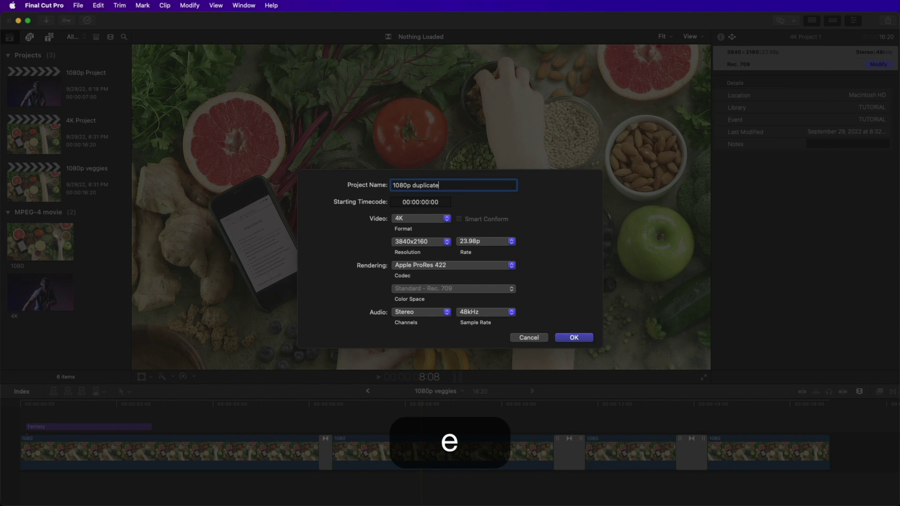
{"action": "left_click", "coordinate": [426, 218]}
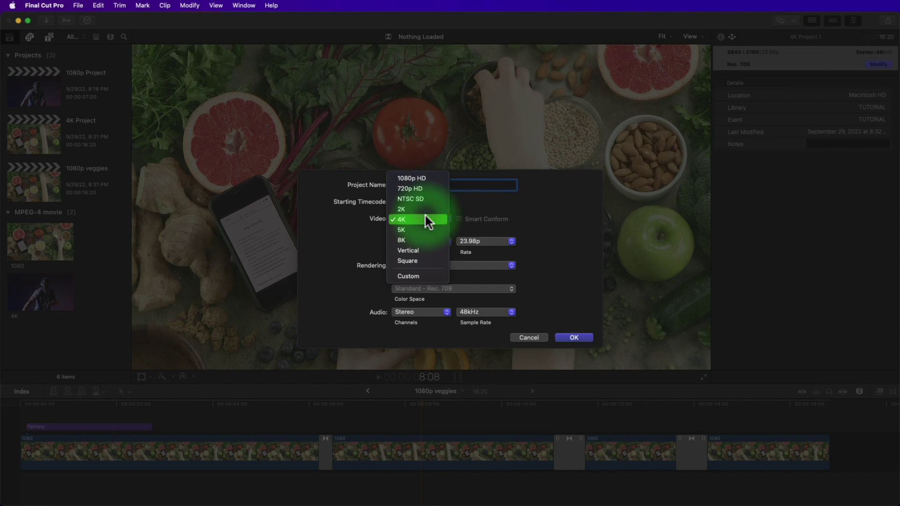
{"action": "left_click", "coordinate": [418, 180]}
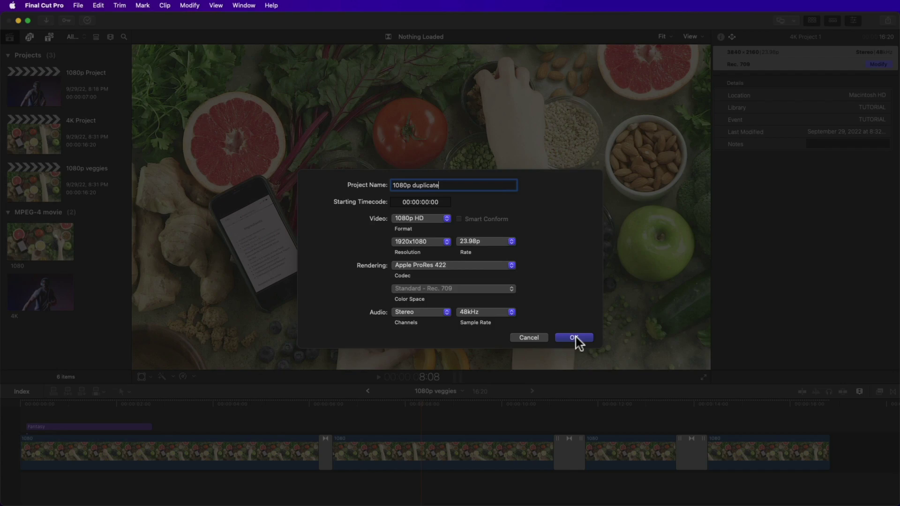
{"action": "left_click", "coordinate": [575, 337]}
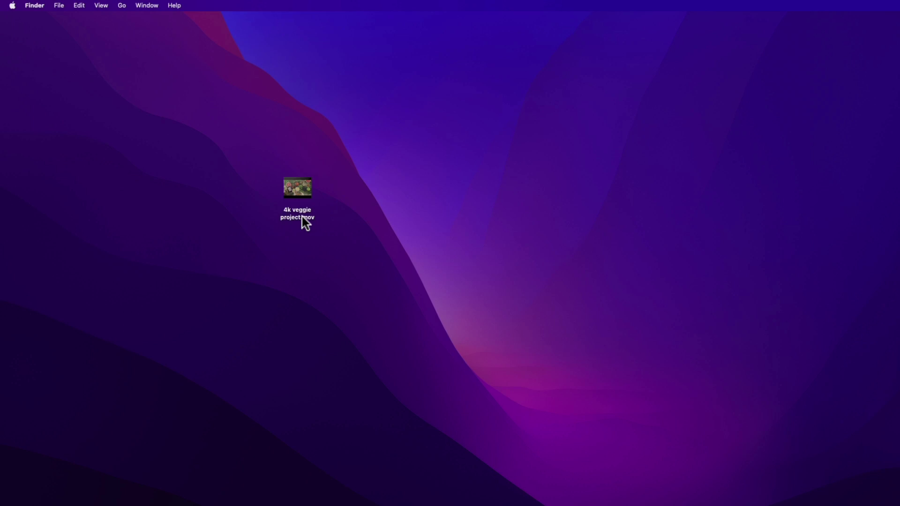
Open the 4k veggie project file in QuickTime Player.
{"action": "right_click", "coordinate": [303, 217]}
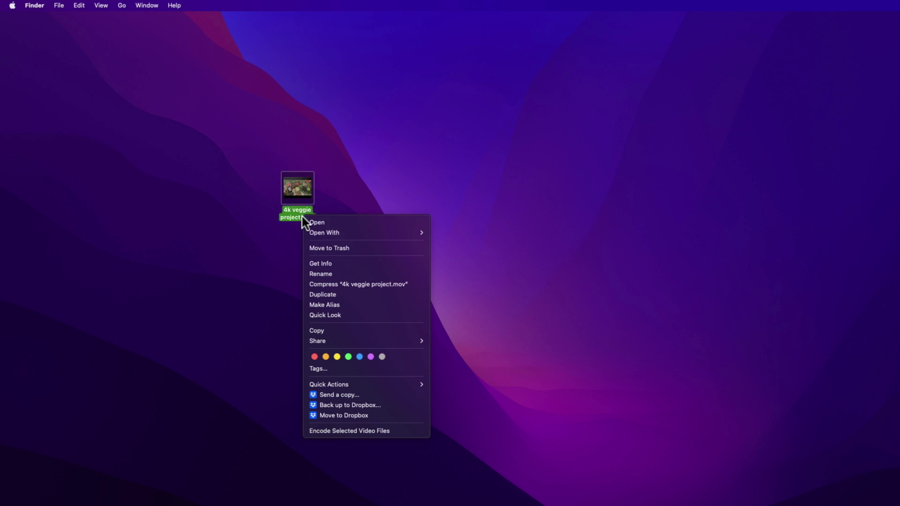
{"action": "mouse_move", "coordinate": [350, 232]}
{"action": "left_click", "coordinate": [442, 231]}
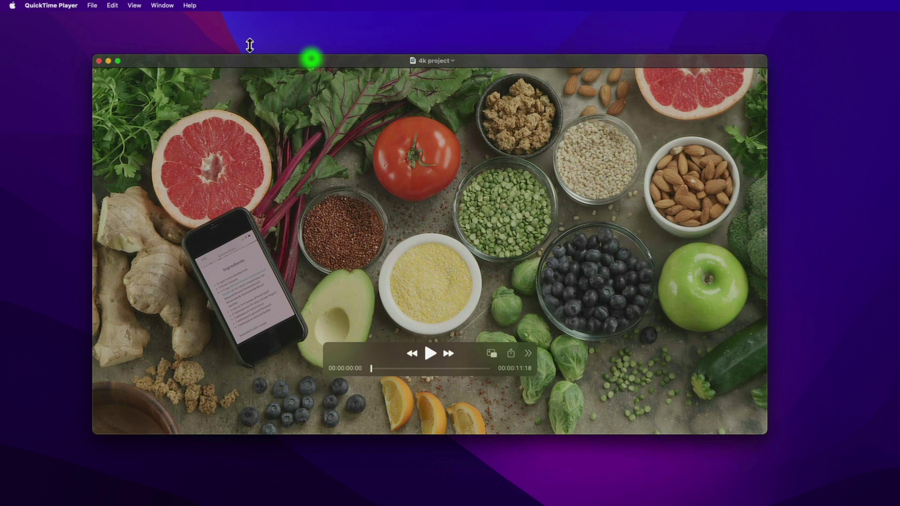
Export it at 1080p as '1080p quickie' with Greater Compatibility (H.264) to the Desktop, then close the player.
{"action": "left_click", "coordinate": [90, 7]}
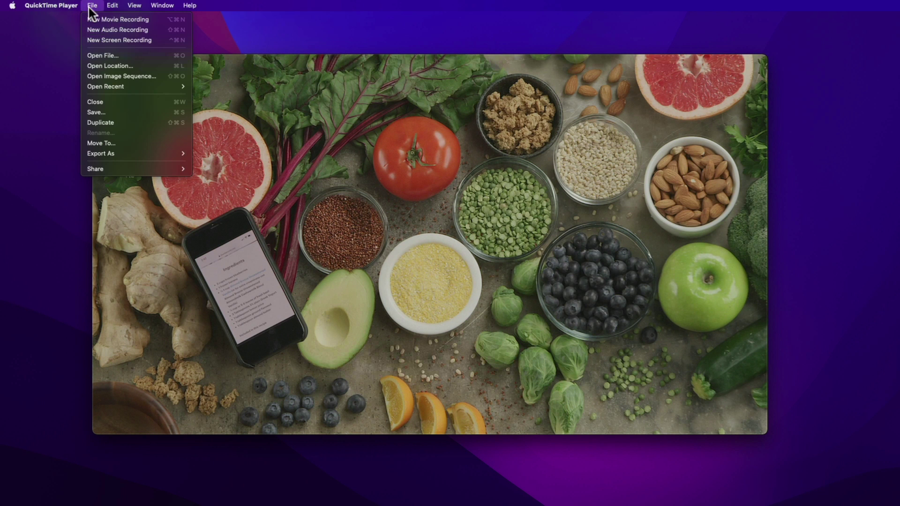
{"action": "mouse_move", "coordinate": [114, 152]}
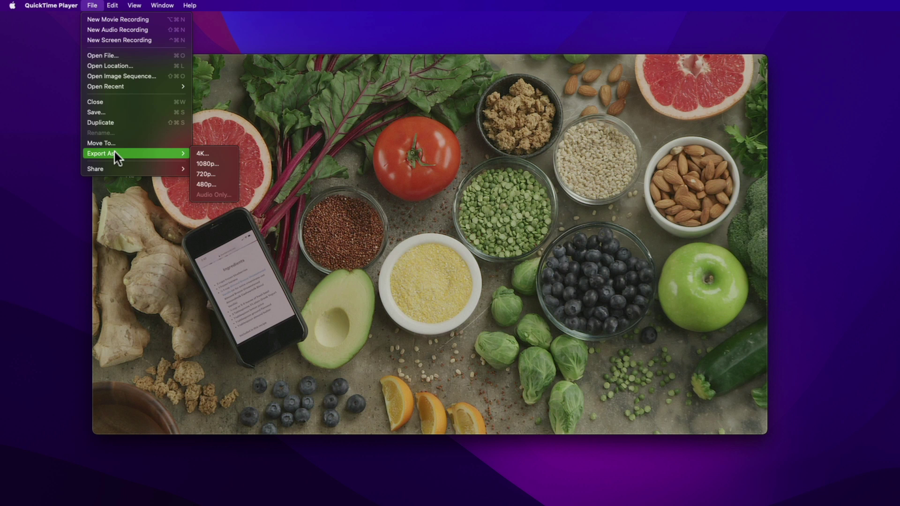
{"action": "left_click", "coordinate": [214, 164]}
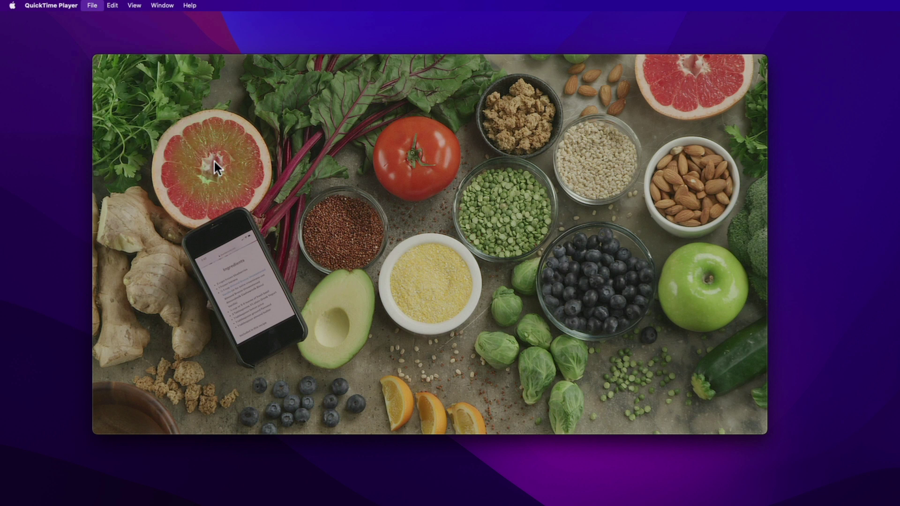
{"action": "type", "text": "1"}
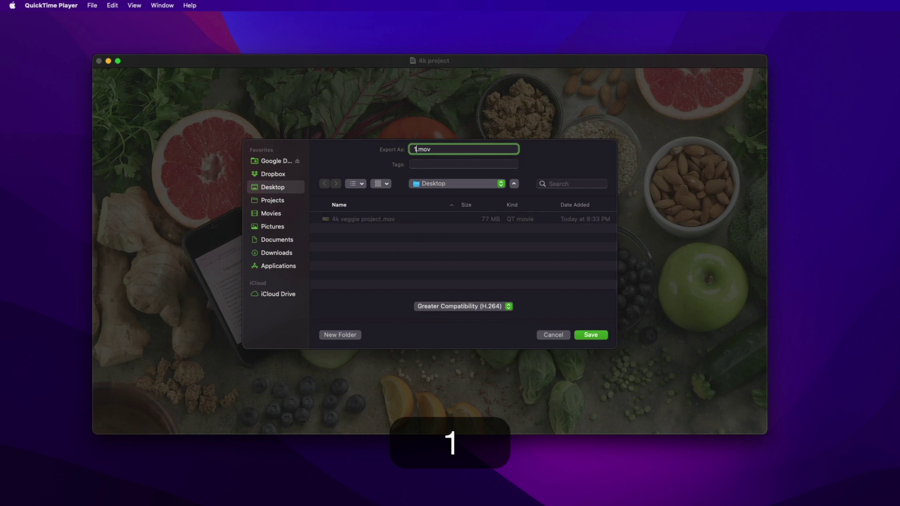
{"action": "type", "text": "080p quickie"}
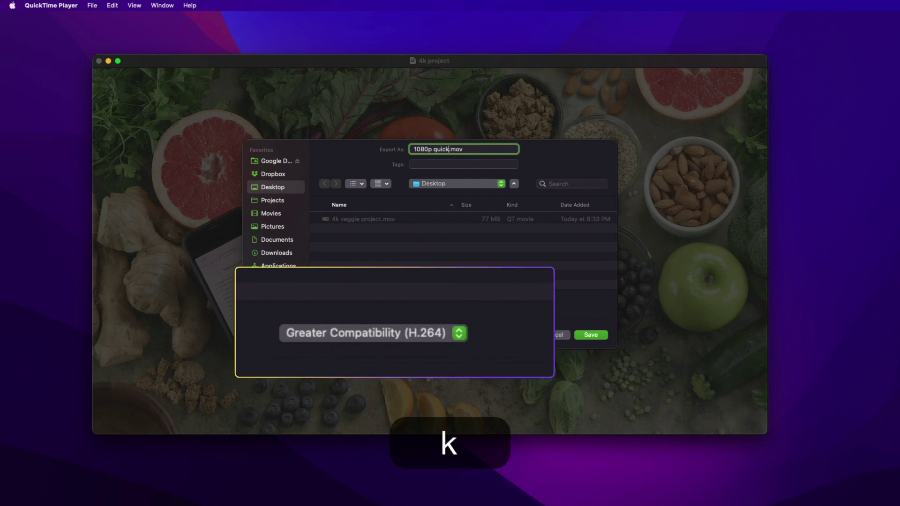
{"action": "left_click", "coordinate": [385, 333]}
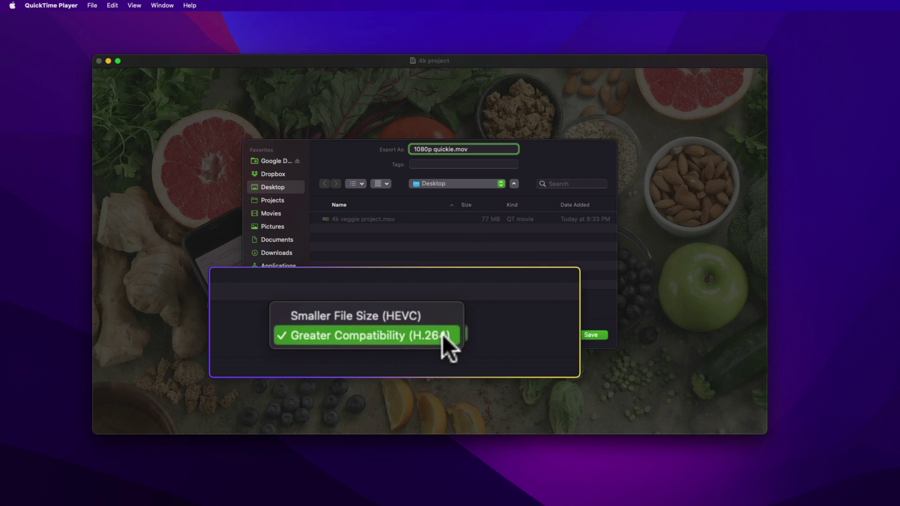
{"action": "left_click", "coordinate": [500, 307]}
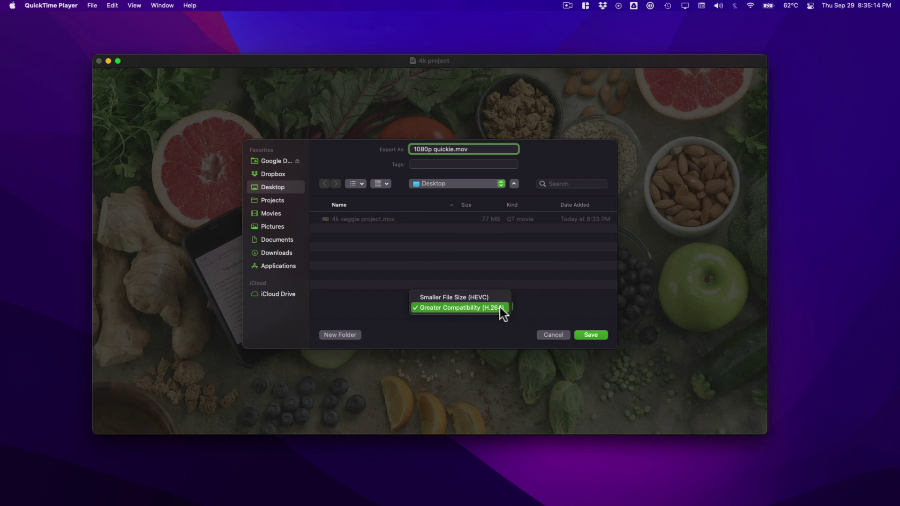
{"action": "left_click", "coordinate": [500, 307]}
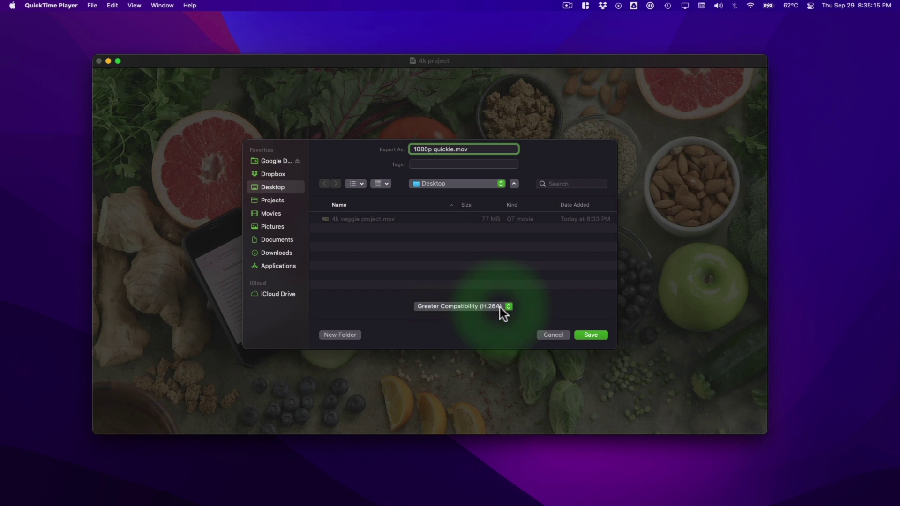
{"action": "left_click", "coordinate": [589, 336]}
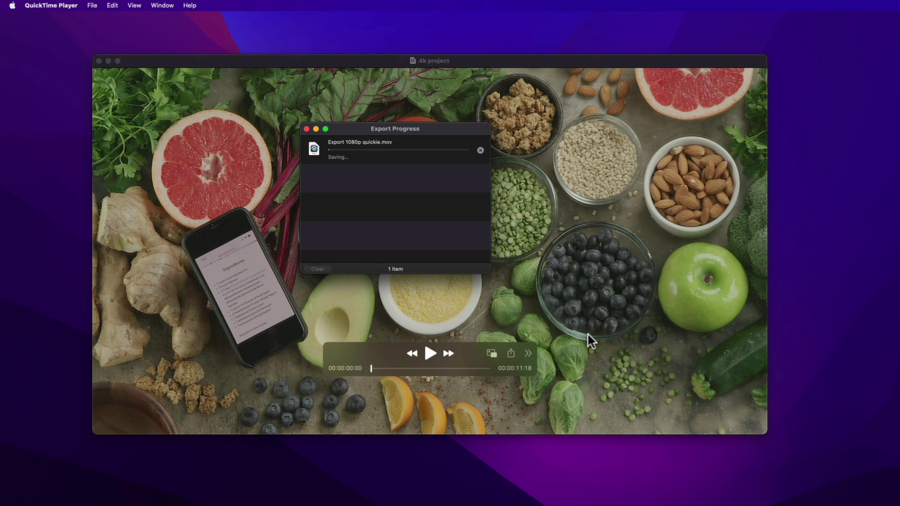
{"action": "left_click", "coordinate": [99, 46]}
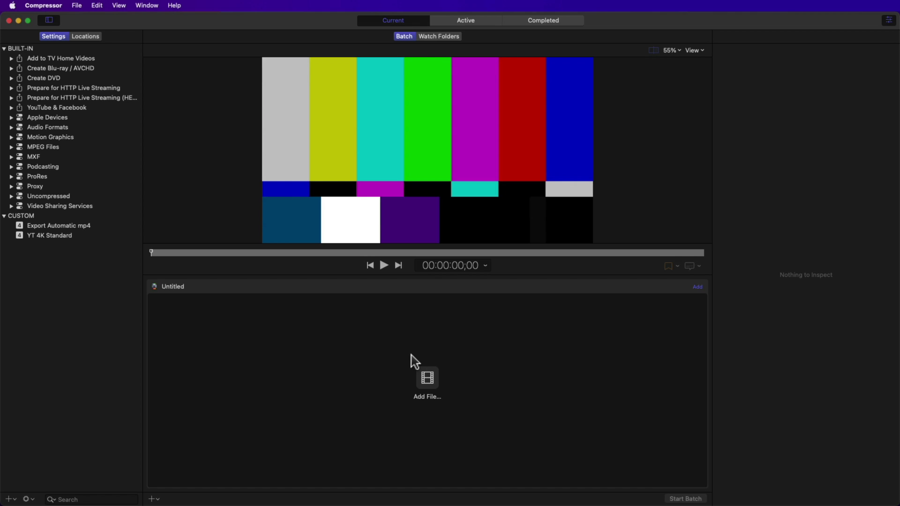
Create a new QuickTime Movie encoding setting named 'Convert to 1080'.
{"action": "left_click", "coordinate": [10, 498]}
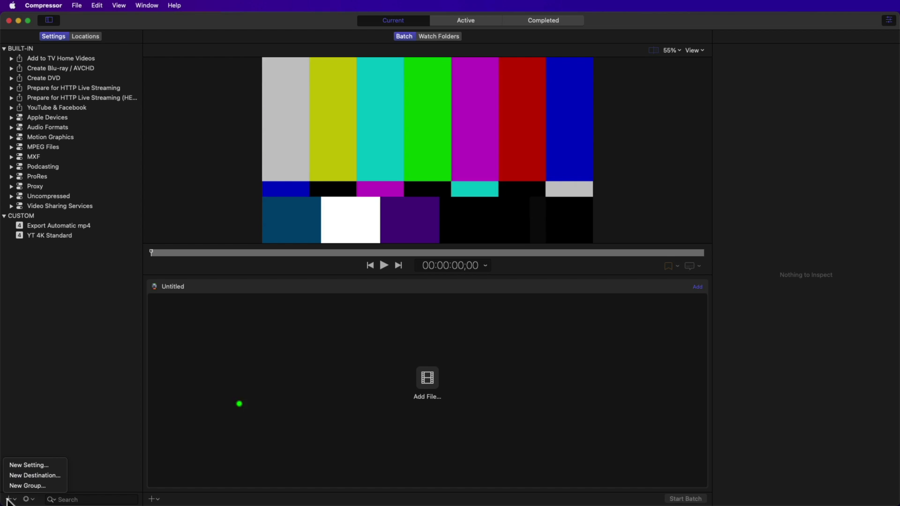
{"action": "left_click", "coordinate": [23, 463]}
{"action": "left_click", "coordinate": [423, 236]}
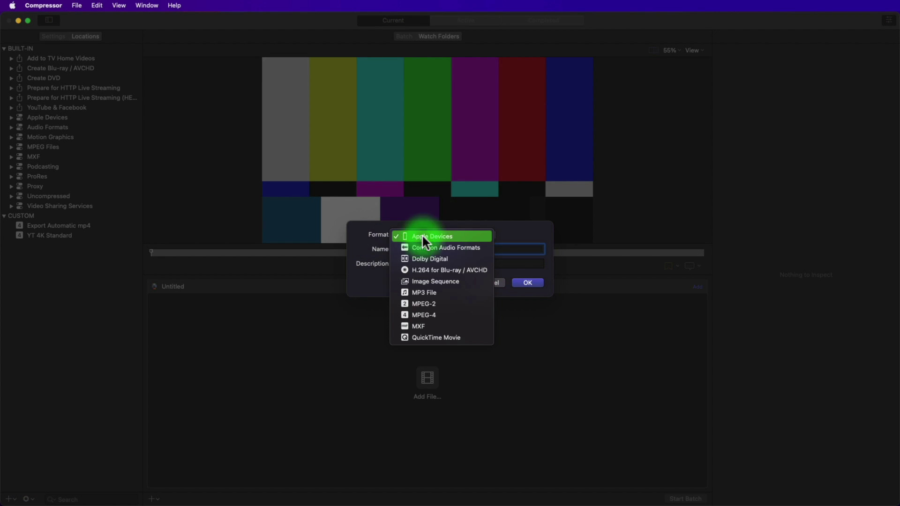
{"action": "left_click", "coordinate": [448, 337]}
{"action": "type", "text": "Convert to 1080"}
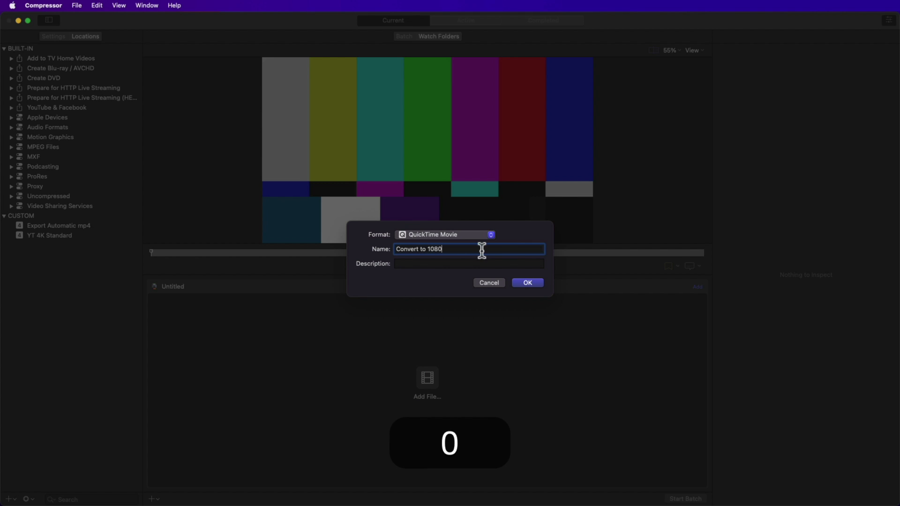
{"action": "left_click", "coordinate": [538, 283]}
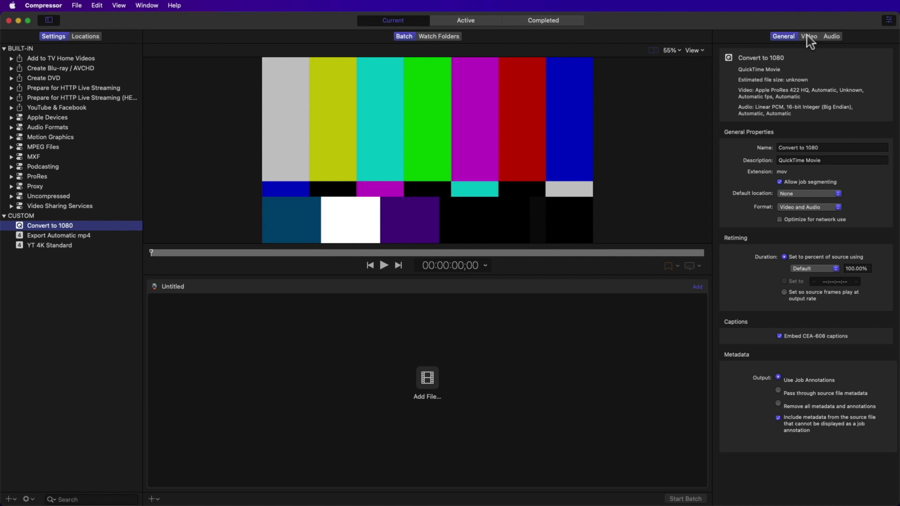
Set the Convert to 1080 setting's frame size to 1920 x 1080 and codec to H.264.
{"action": "left_click", "coordinate": [809, 37]}
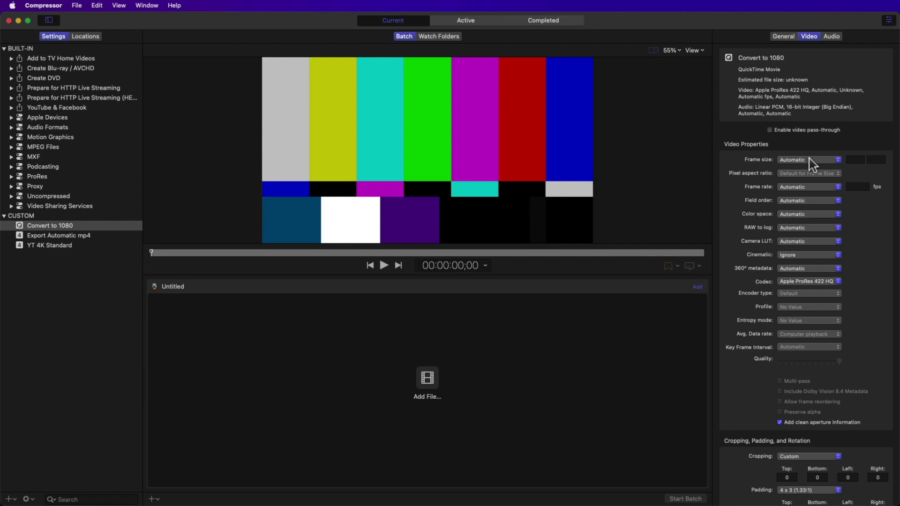
{"action": "left_click", "coordinate": [809, 159]}
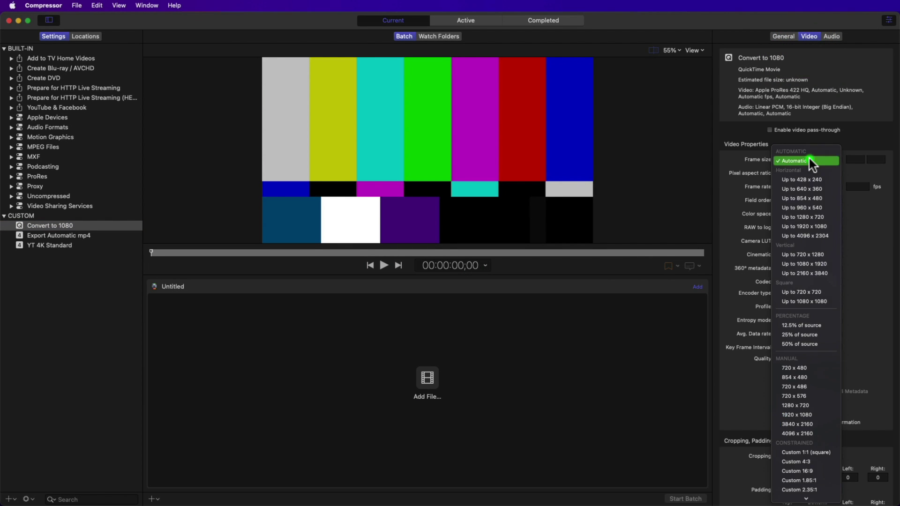
{"action": "left_click", "coordinate": [797, 415]}
{"action": "left_click", "coordinate": [800, 280]}
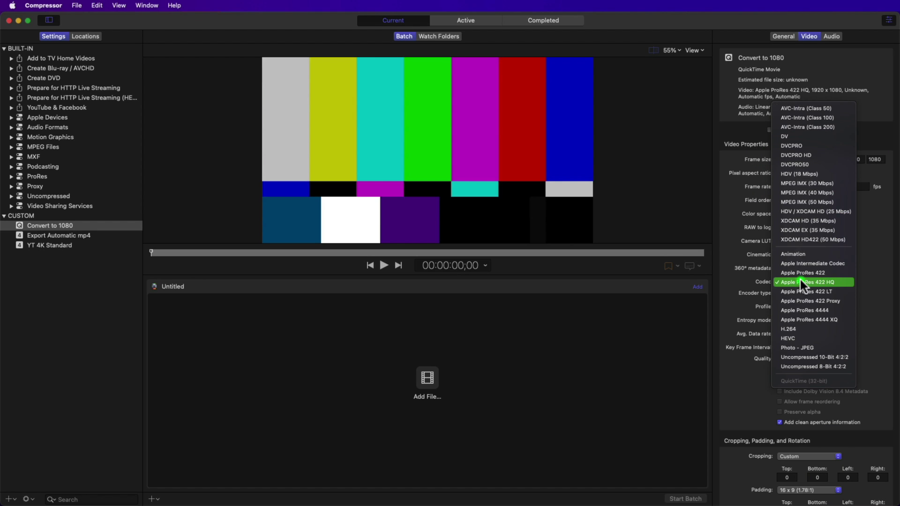
{"action": "left_click", "coordinate": [792, 330]}
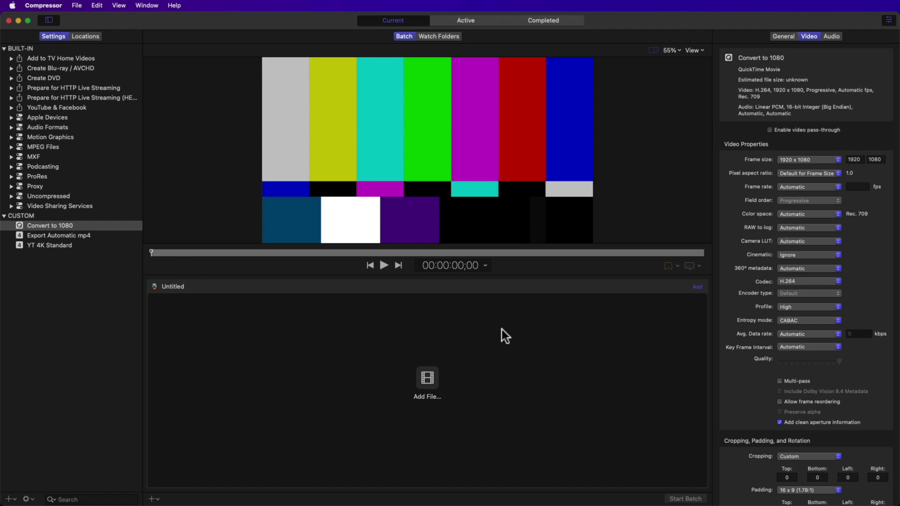
Save Convert to 1080 as a droplet on the Desktop with Source as output location.
{"action": "right_click", "coordinate": [61, 227]}
{"action": "left_click", "coordinate": [94, 258]}
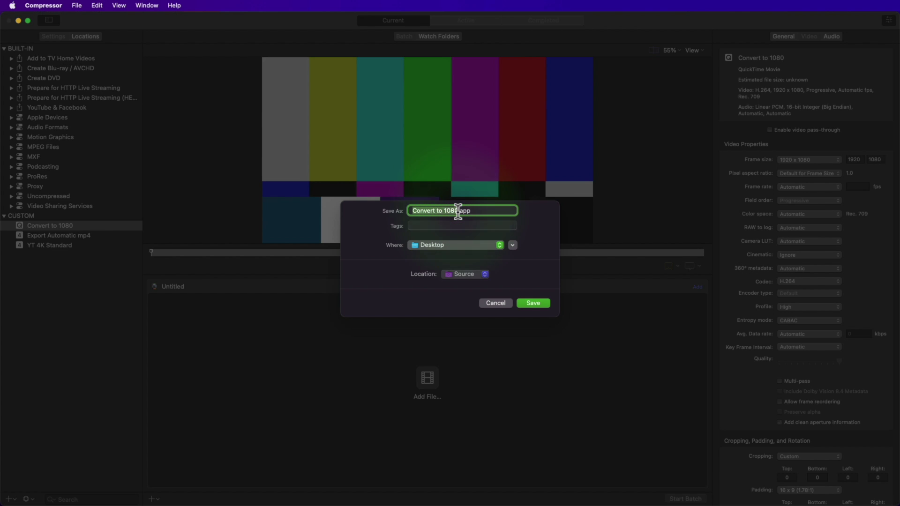
{"action": "left_click", "coordinate": [470, 277]}
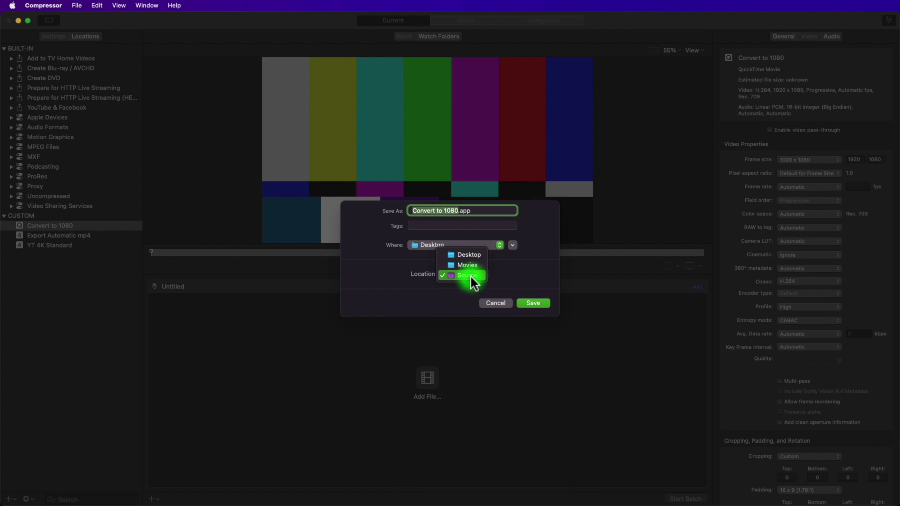
{"action": "left_click", "coordinate": [470, 277]}
{"action": "left_click", "coordinate": [534, 304]}
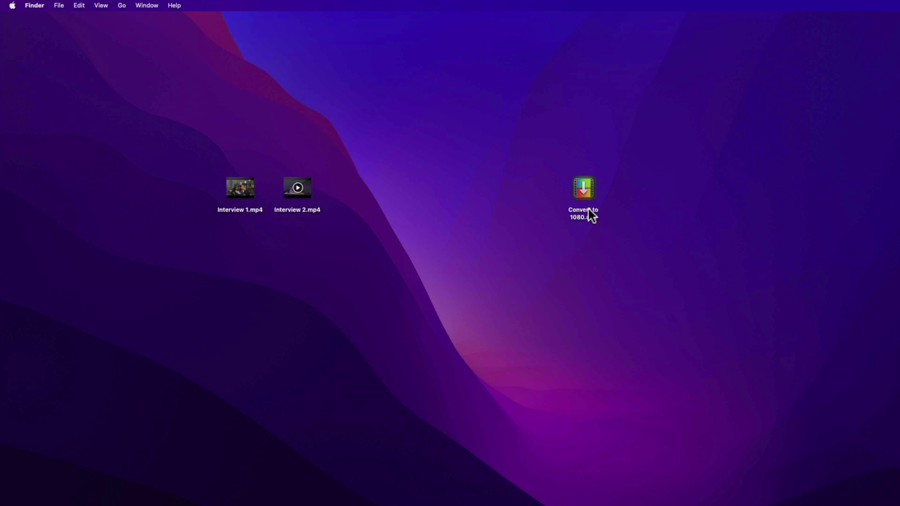
Drop Interview 1.mp4 and Interview 2.mp4 onto the Convert to 1080 droplet.
{"action": "left_click", "coordinate": [588, 211]}
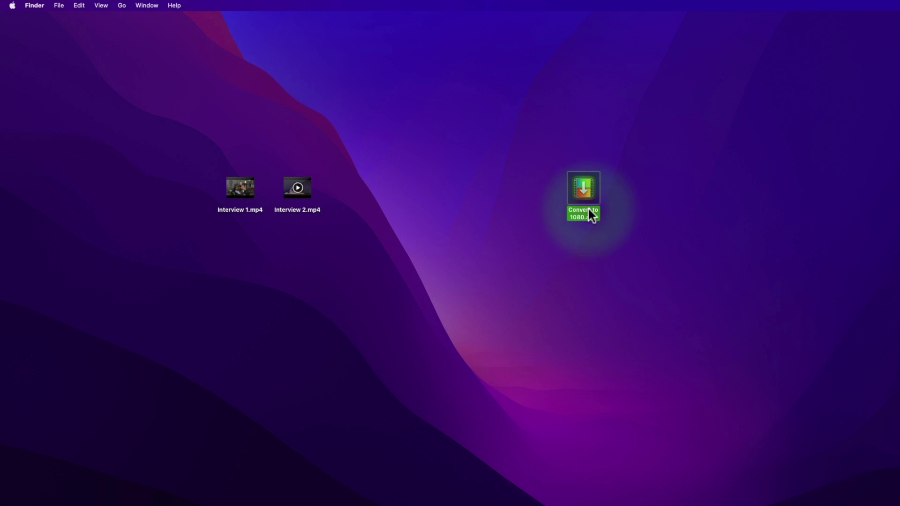
{"action": "left_click", "coordinate": [308, 220]}
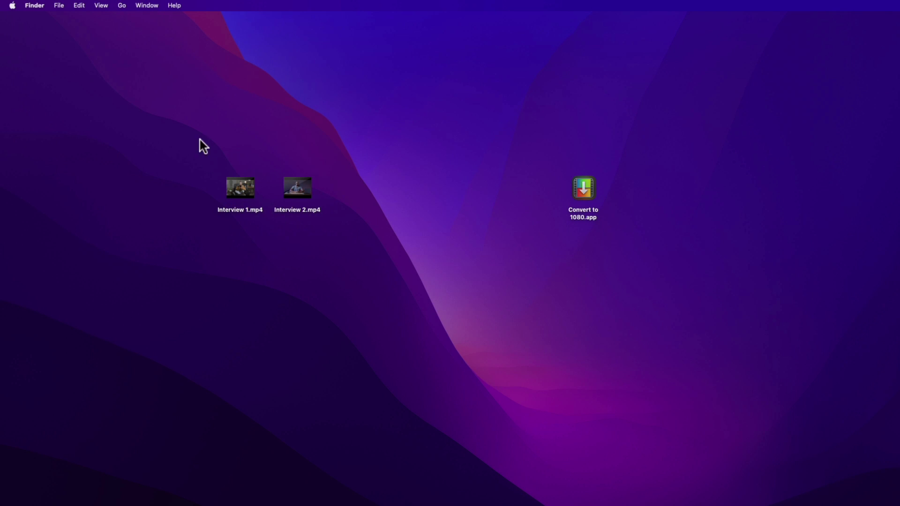
{"action": "left_click_drag", "start_coordinate": [190, 107], "coordinate": [367, 257]}
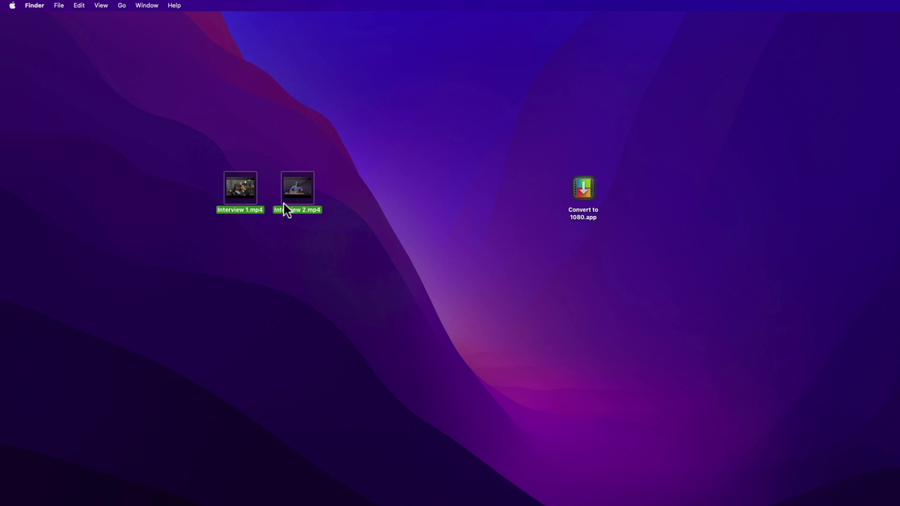
{"action": "left_click_drag", "start_coordinate": [237, 209], "coordinate": [583, 195]}
Set the output location to Source and start the batch conversion.
{"action": "left_click", "coordinate": [361, 322]}
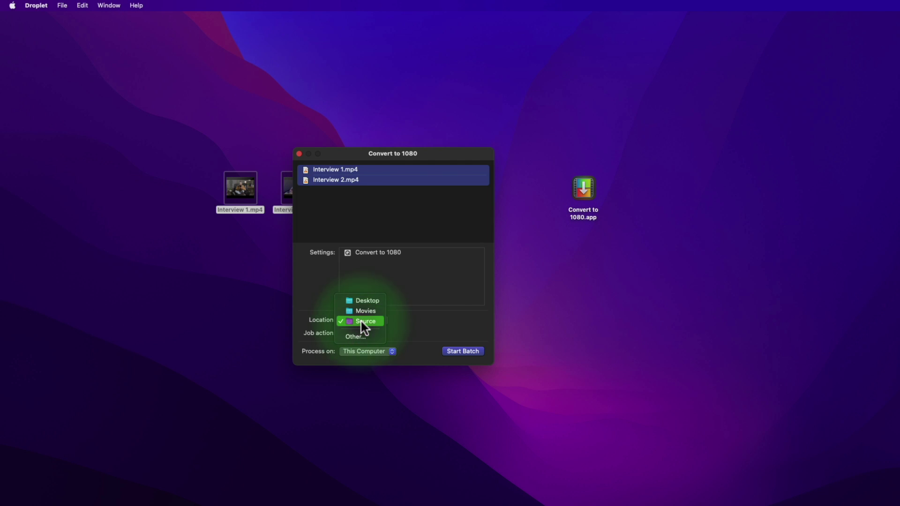
{"action": "left_click", "coordinate": [366, 323]}
{"action": "left_click", "coordinate": [465, 352]}
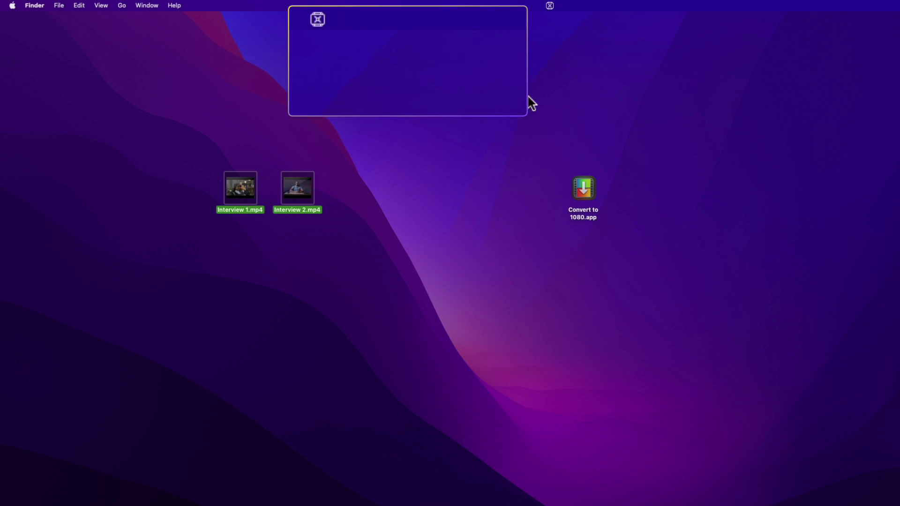
{"action": "left_click", "coordinate": [550, 6]}
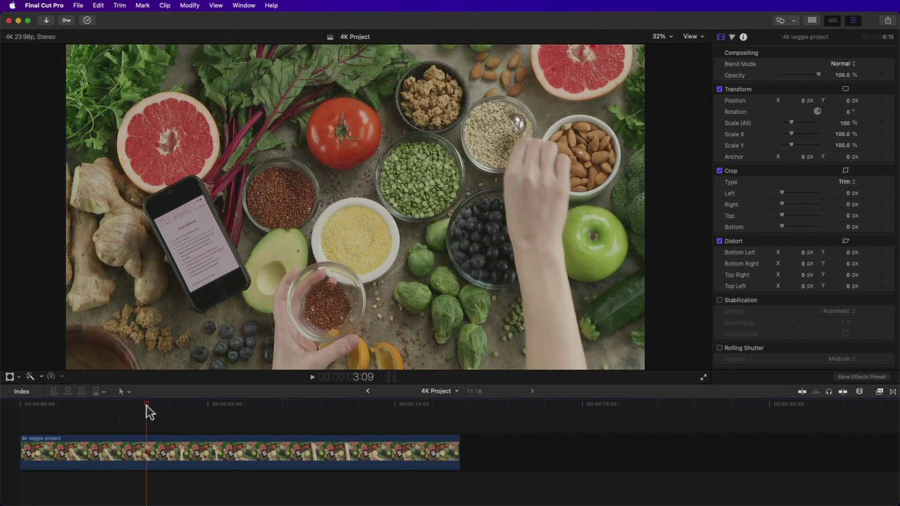
Blade the 4K veggie clip at 3:09 with the B tool, then return to Select.
{"action": "left_click", "coordinate": [146, 411]}
{"action": "key", "text": "b"}
{"action": "left_click", "coordinate": [146, 444]}
{"action": "key", "text": "a"}
{"action": "left_click", "coordinate": [147, 444]}
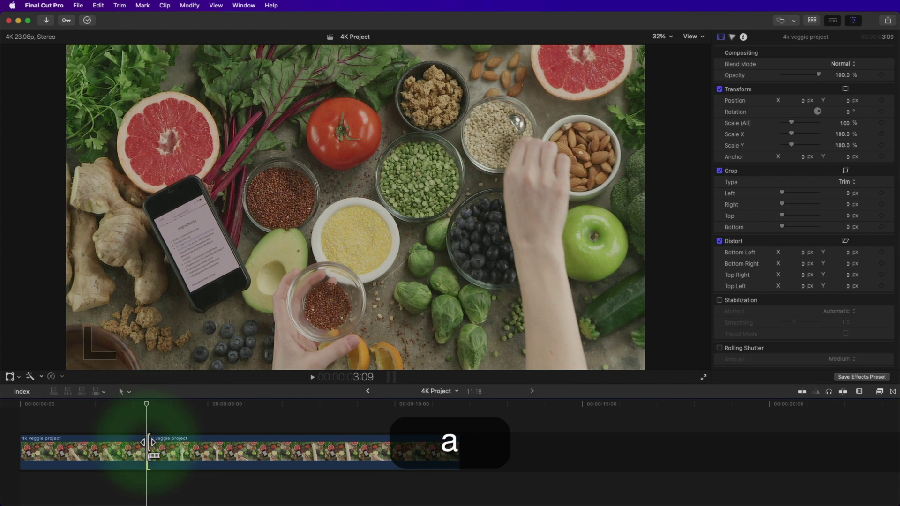
Scale the second clip to 181%, reframe it with vertical position -847.8, and play it back.
{"action": "left_click", "coordinate": [181, 452]}
{"action": "left_click_drag", "start_coordinate": [844, 123], "coordinate": [849, 123]}
{"action": "mouse_move", "coordinate": [803, 100]}
{"action": "left_mouse_down"}
{"action": "mouse_move", "coordinate": [848, 101]}
{"action": "mouse_move", "coordinate": [797, 100]}
{"action": "left_mouse_up"}
{"action": "left_click_drag", "start_coordinate": [844, 123], "coordinate": [843, 123]}
{"action": "left_click_drag", "start_coordinate": [799, 100], "coordinate": [840, 100]}
{"action": "left_click", "coordinate": [115, 401]}
{"action": "key", "text": "space"}
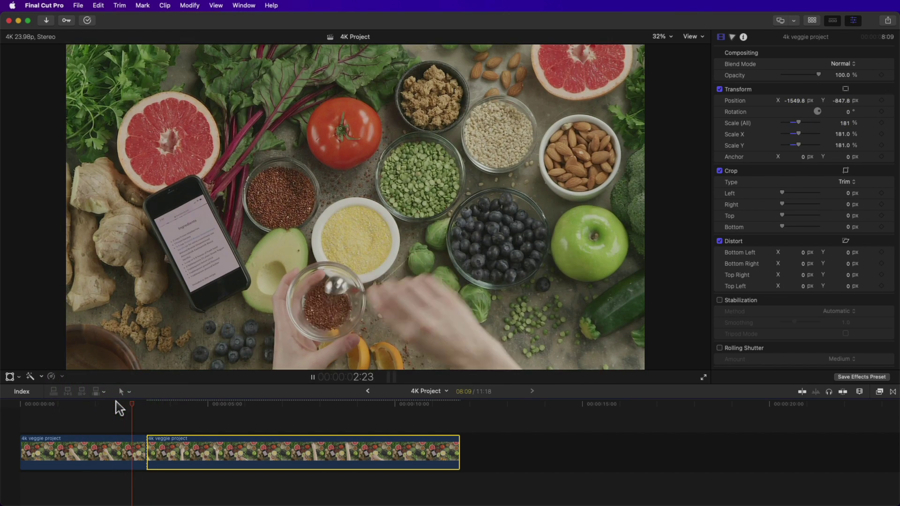